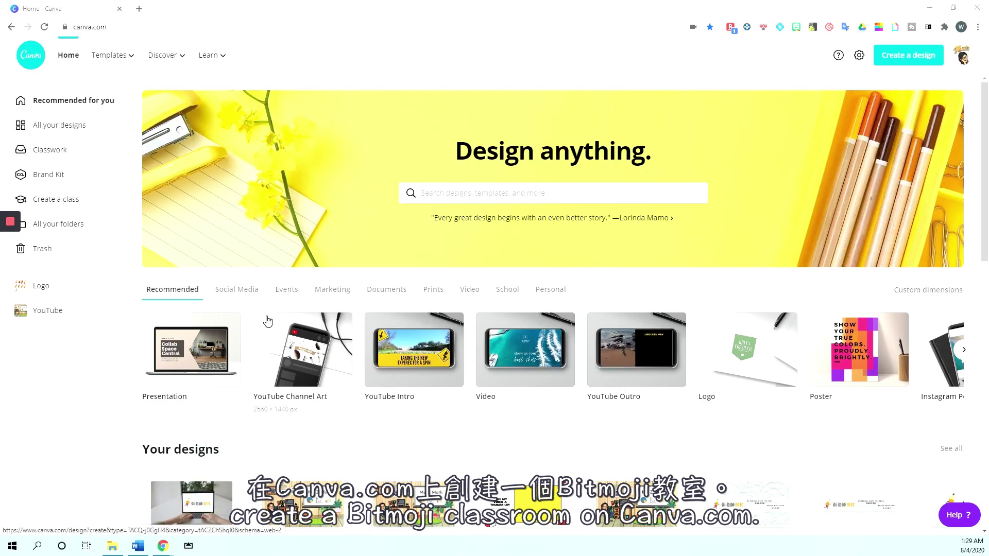
{"action": "scroll", "coordinate": [266, 321], "scroll_direction": "down", "scroll_amount": 2}
{"action": "scroll", "coordinate": [266, 321], "scroll_direction": "down", "scroll_amount": 1}
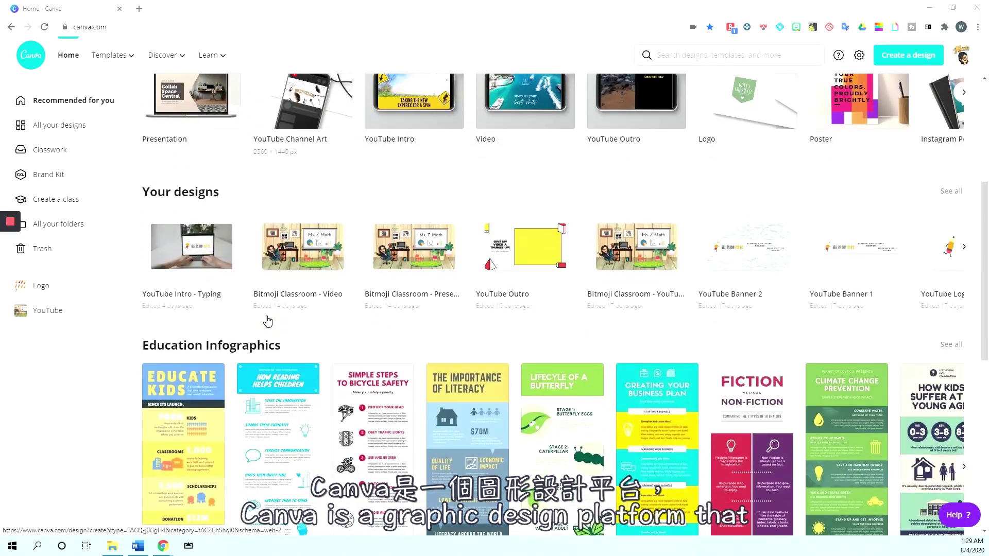
{"action": "scroll", "coordinate": [267, 321], "scroll_direction": "down", "scroll_amount": 1}
{"action": "scroll", "coordinate": [267, 321], "scroll_direction": "down", "scroll_amount": 1}
{"action": "scroll", "coordinate": [266, 321], "scroll_direction": "down", "scroll_amount": 1}
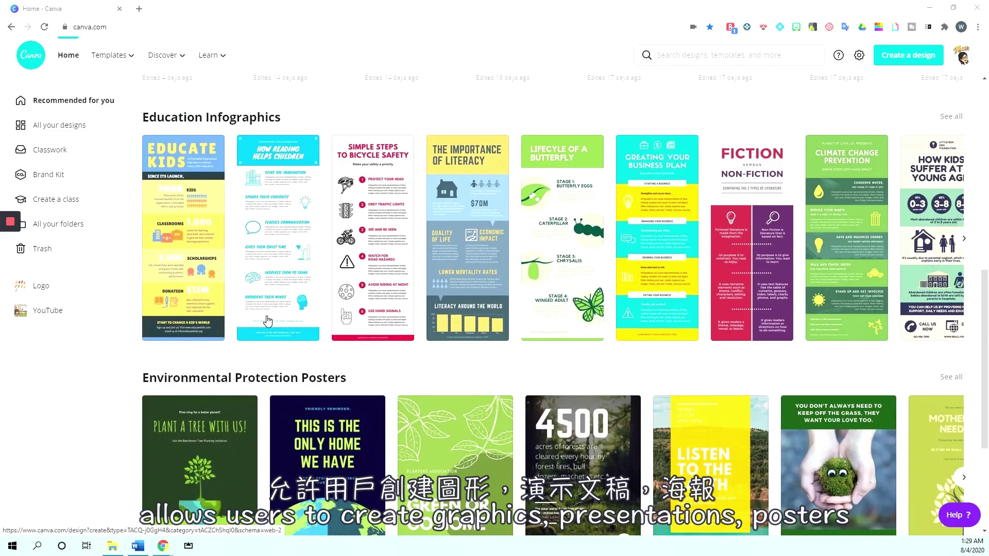
{"action": "scroll", "coordinate": [266, 320], "scroll_direction": "down", "scroll_amount": 1}
{"action": "scroll", "coordinate": [267, 321], "scroll_direction": "down", "scroll_amount": 2}
{"action": "scroll", "coordinate": [266, 321], "scroll_direction": "down", "scroll_amount": 1}
{"action": "scroll", "coordinate": [267, 318], "scroll_direction": "down", "scroll_amount": 2}
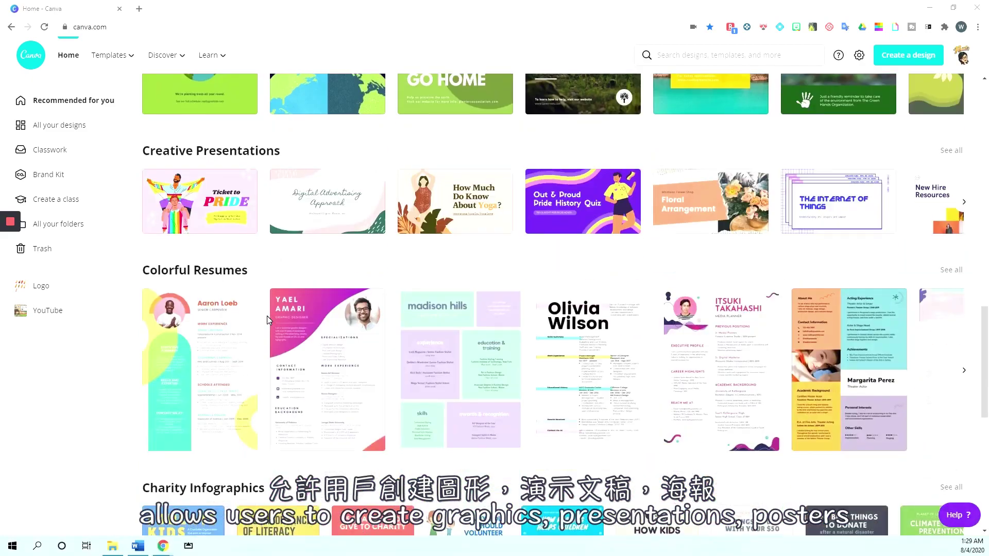
{"action": "scroll", "coordinate": [267, 316], "scroll_direction": "down", "scroll_amount": 1}
{"action": "scroll", "coordinate": [267, 316], "scroll_direction": "down", "scroll_amount": 1}
{"action": "scroll", "coordinate": [266, 316], "scroll_direction": "down", "scroll_amount": 1}
{"action": "scroll", "coordinate": [267, 316], "scroll_direction": "down", "scroll_amount": 1}
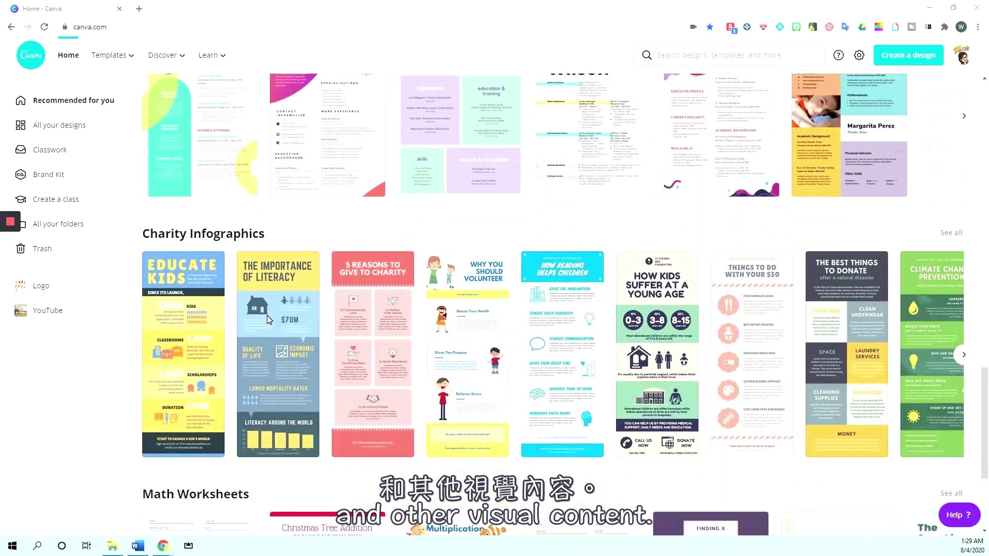
{"action": "scroll", "coordinate": [267, 319], "scroll_direction": "down", "scroll_amount": 1}
{"action": "scroll", "coordinate": [267, 319], "scroll_direction": "down", "scroll_amount": 1}
{"action": "scroll", "coordinate": [268, 318], "scroll_direction": "down", "scroll_amount": 1}
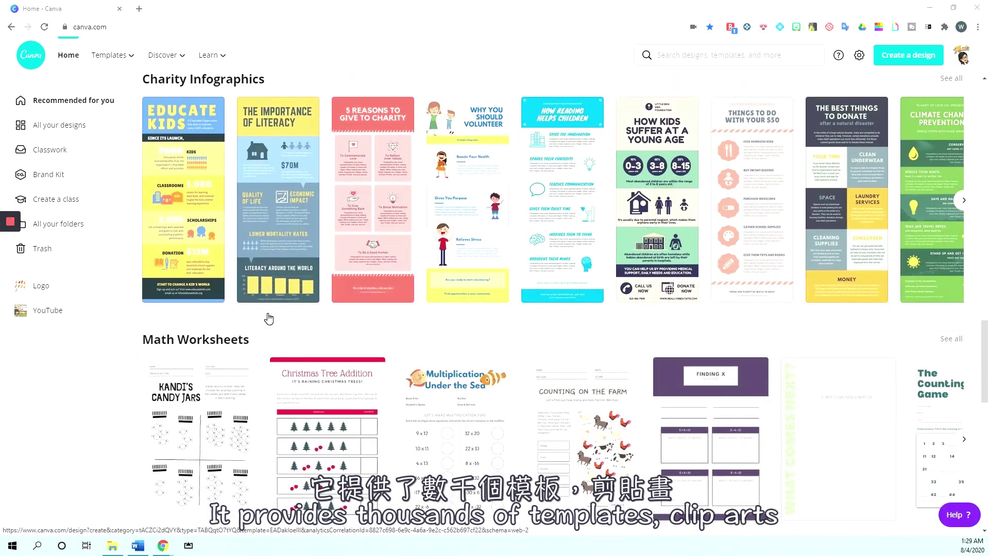
{"action": "scroll", "coordinate": [268, 318], "scroll_direction": "down", "scroll_amount": 1}
{"action": "scroll", "coordinate": [268, 318], "scroll_direction": "down", "scroll_amount": 1}
{"action": "scroll", "coordinate": [269, 319], "scroll_direction": "down", "scroll_amount": 1}
{"action": "scroll", "coordinate": [269, 319], "scroll_direction": "down", "scroll_amount": 1}
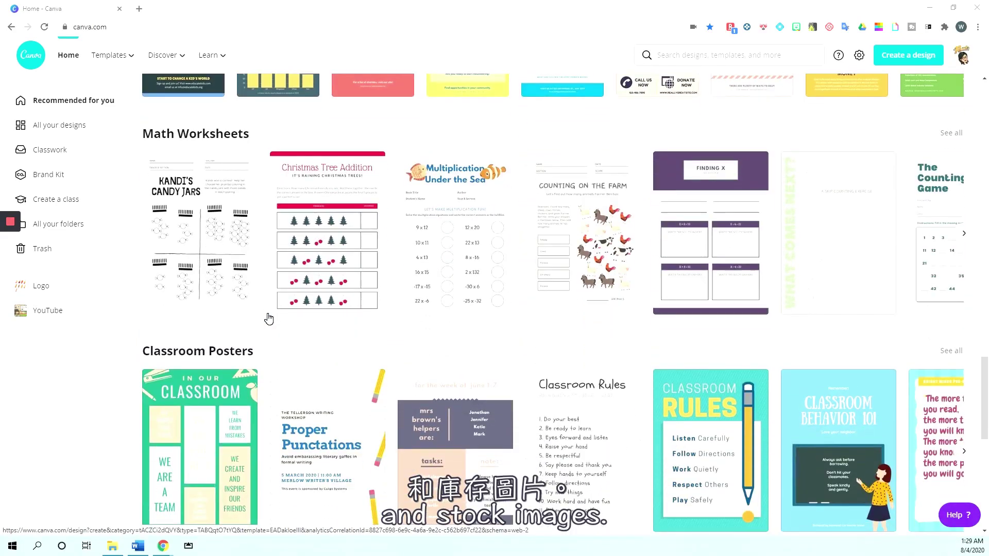
{"action": "scroll", "coordinate": [268, 319], "scroll_direction": "down", "scroll_amount": 1}
{"action": "scroll", "coordinate": [268, 319], "scroll_direction": "down", "scroll_amount": 1}
{"action": "scroll", "coordinate": [268, 319], "scroll_direction": "down", "scroll_amount": 1}
{"action": "scroll", "coordinate": [270, 317], "scroll_direction": "down", "scroll_amount": 1}
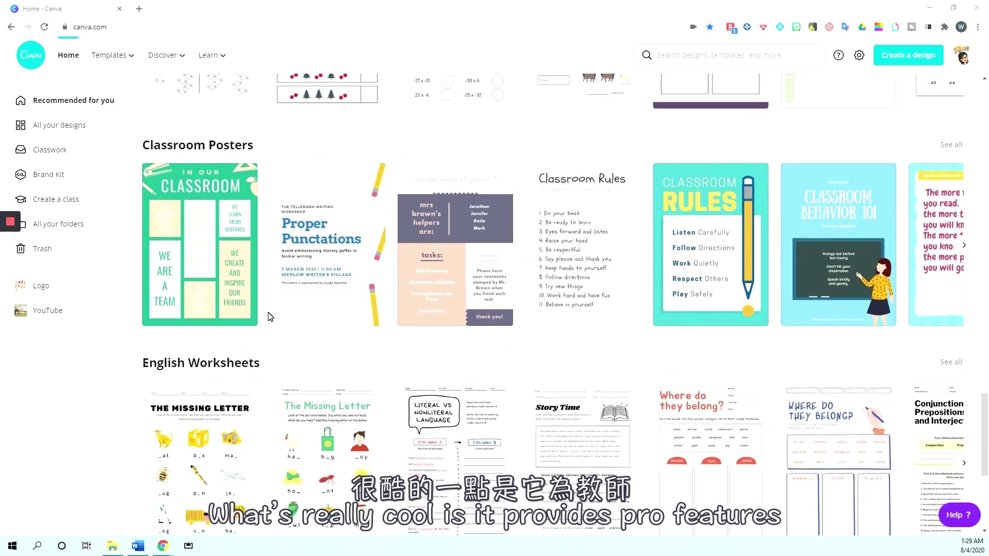
{"action": "scroll", "coordinate": [270, 316], "scroll_direction": "down", "scroll_amount": 2}
{"action": "scroll", "coordinate": [270, 316], "scroll_direction": "down", "scroll_amount": 1}
{"action": "scroll", "coordinate": [270, 317], "scroll_direction": "down", "scroll_amount": 1}
{"action": "scroll", "coordinate": [269, 316], "scroll_direction": "down", "scroll_amount": 1}
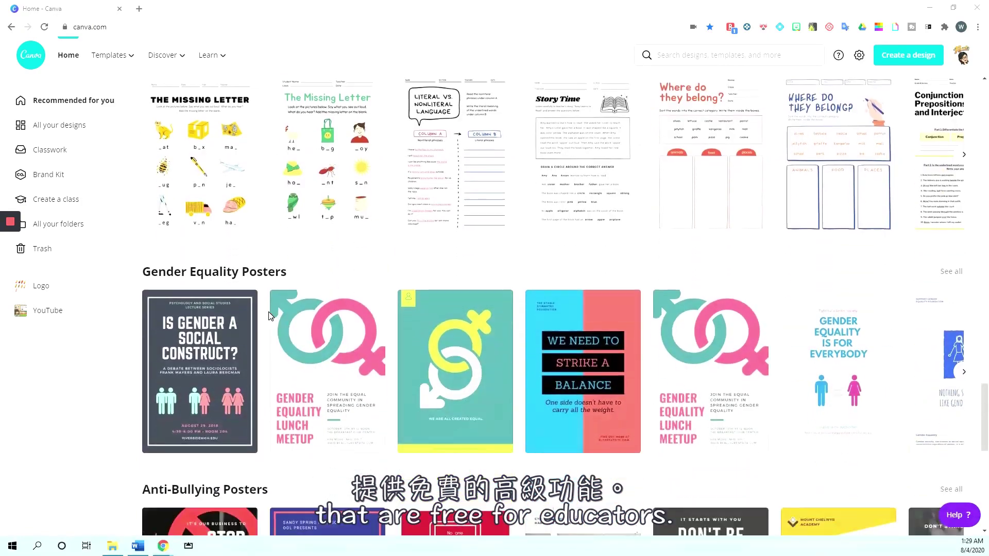
{"action": "scroll", "coordinate": [269, 316], "scroll_direction": "down", "scroll_amount": 1}
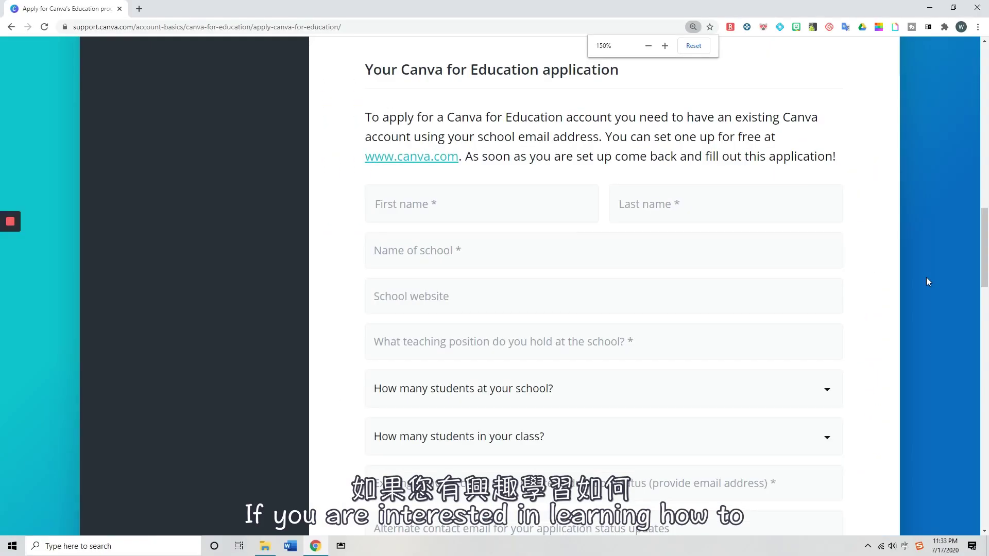
{"action": "scroll", "coordinate": [928, 281], "scroll_direction": "down", "scroll_amount": 1}
{"action": "scroll", "coordinate": [930, 280], "scroll_direction": "down", "scroll_amount": 1}
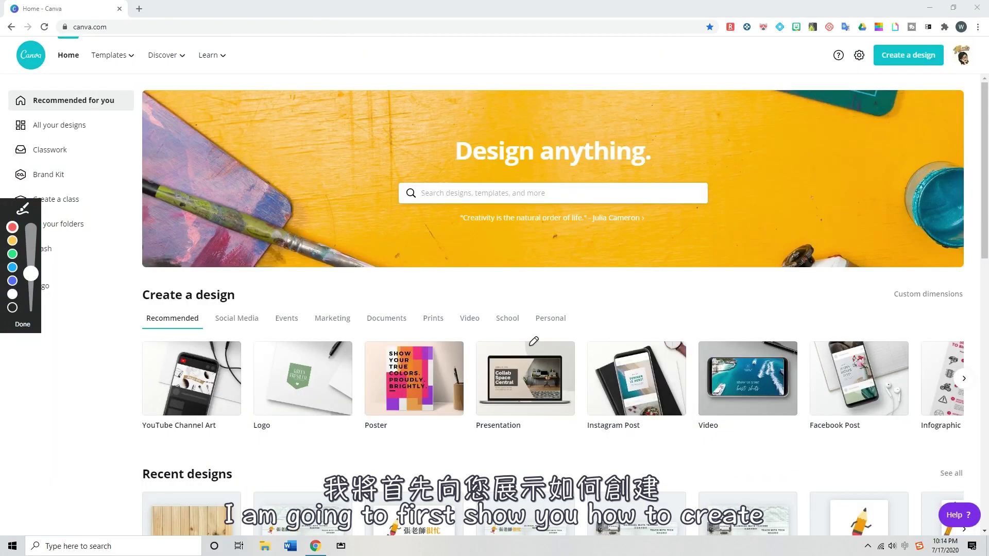
Step: Start a new blank 16:9 Presentation design from the Create a design menu
{"action": "left_click_drag", "start_coordinate": [517, 326], "coordinate": [549, 325]}
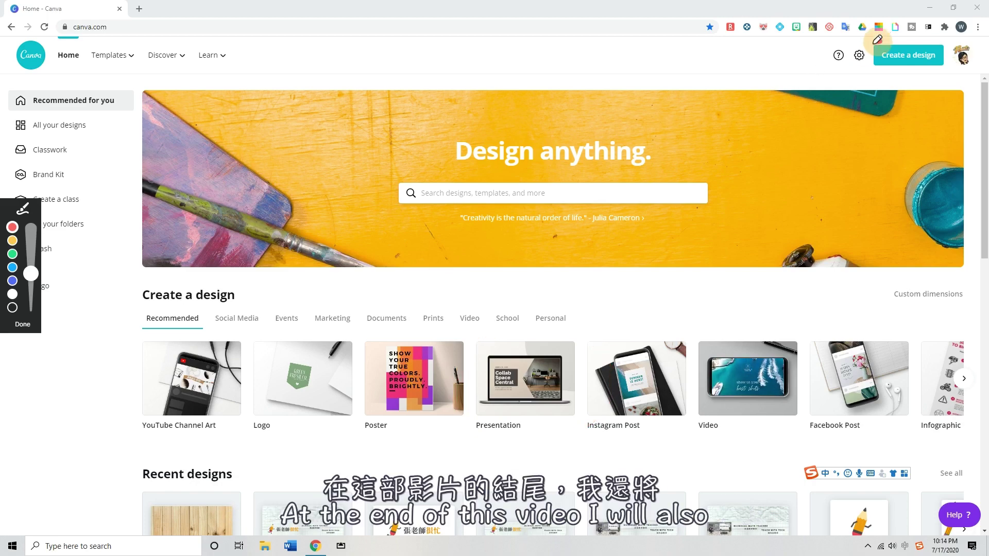
{"action": "left_click_drag", "start_coordinate": [879, 40], "coordinate": [895, 38]}
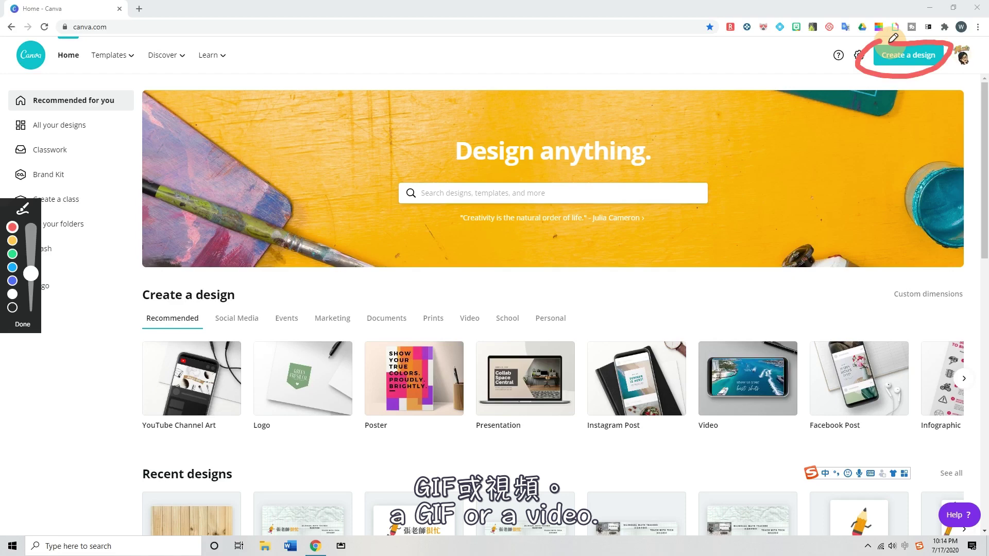
{"action": "left_click", "coordinate": [25, 329]}
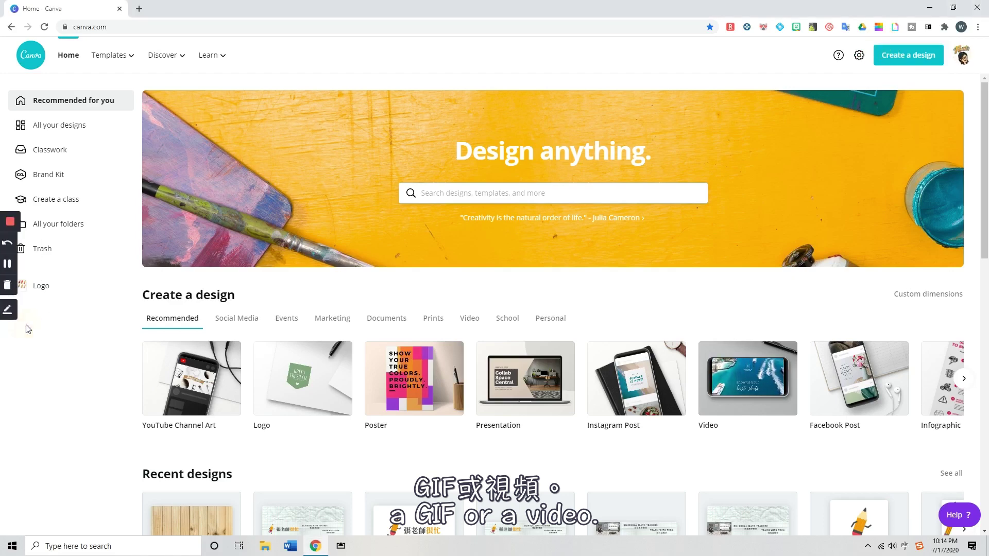
{"action": "left_click", "coordinate": [909, 65]}
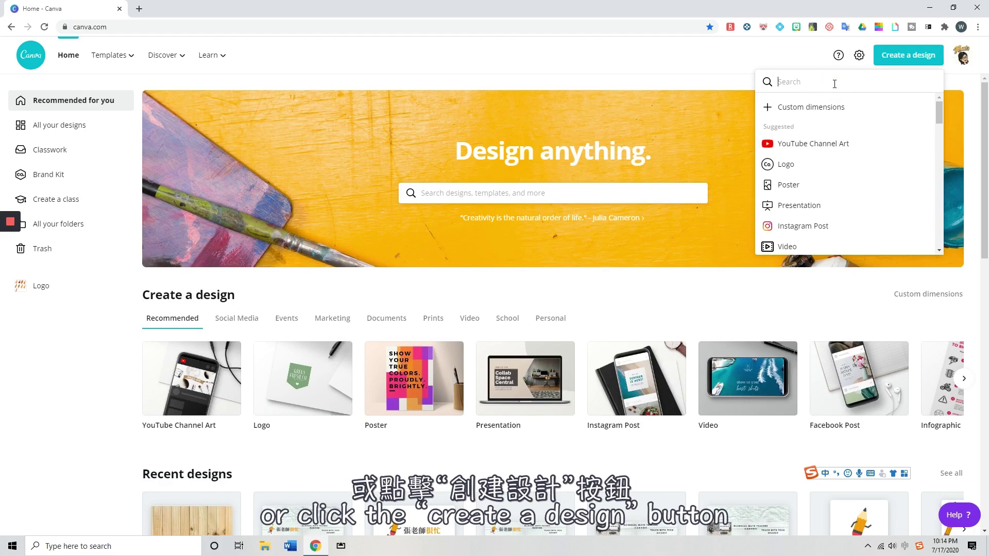
{"action": "left_click", "coordinate": [834, 213]}
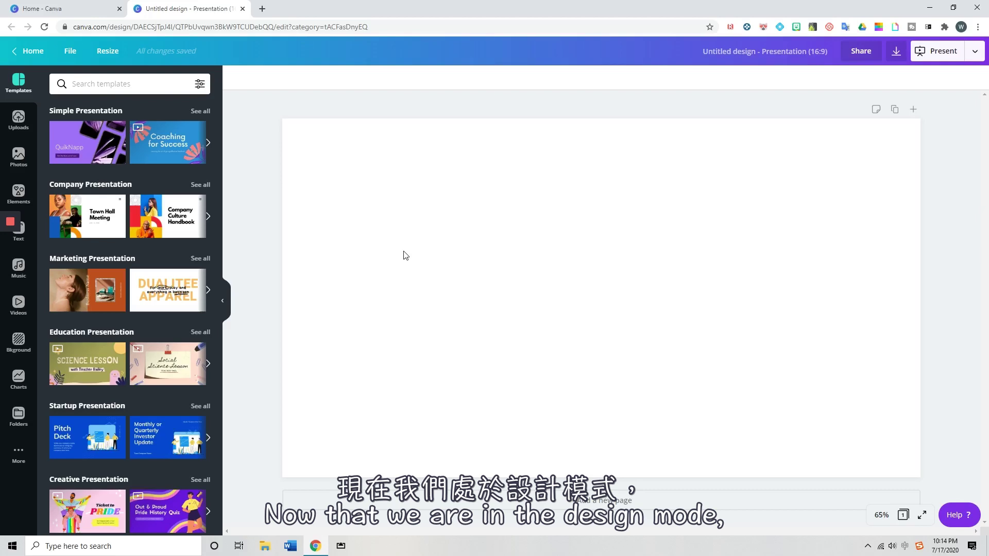
Step: Search the stock Photos library for 'wall floor', correcting a typo first
{"action": "left_click", "coordinate": [19, 156]}
{"action": "left_click", "coordinate": [80, 82]}
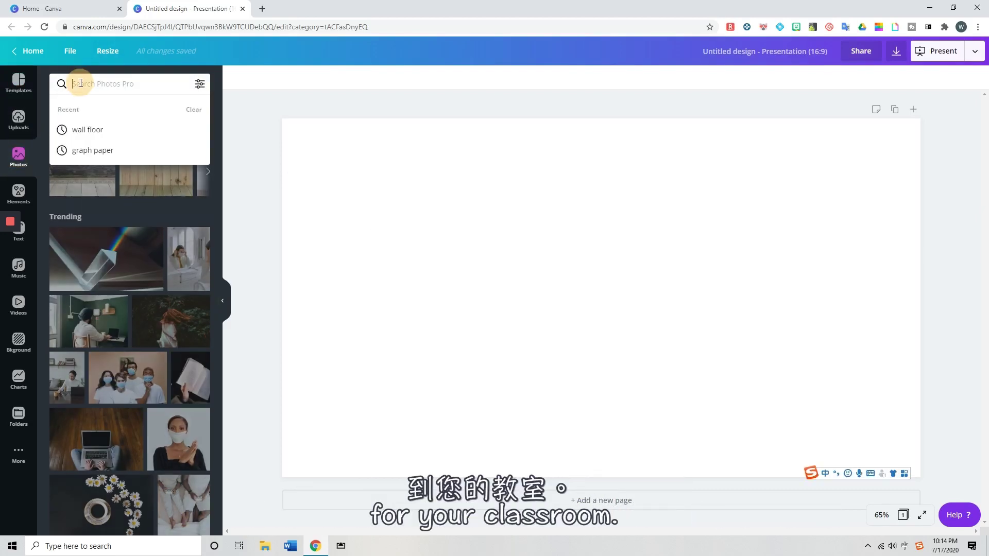
{"action": "type", "text": "wallflo"}
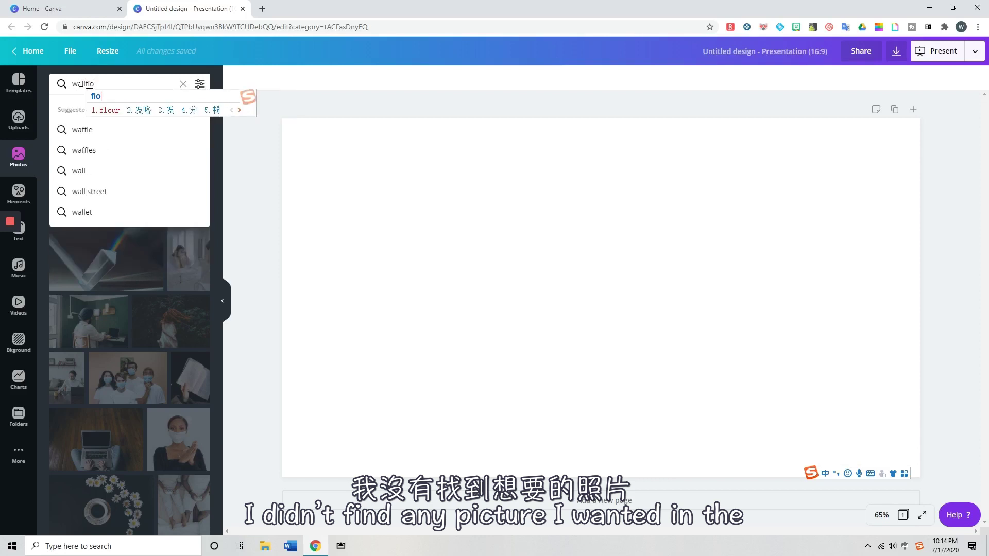
{"action": "type", "text": "l"}
{"action": "key", "text": "BackSpace"}
{"action": "key", "text": "BackSpace"}
{"action": "key", "text": "BackSpace"}
{"action": "key", "text": "BackSpace"}
{"action": "key", "text": "BackSpace"}
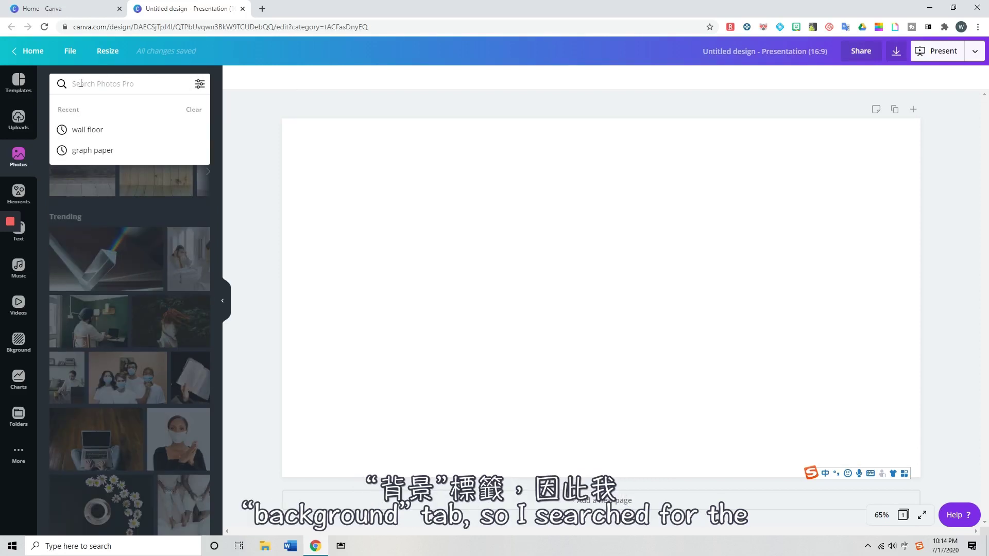
{"action": "type", "text": "wall floor"}
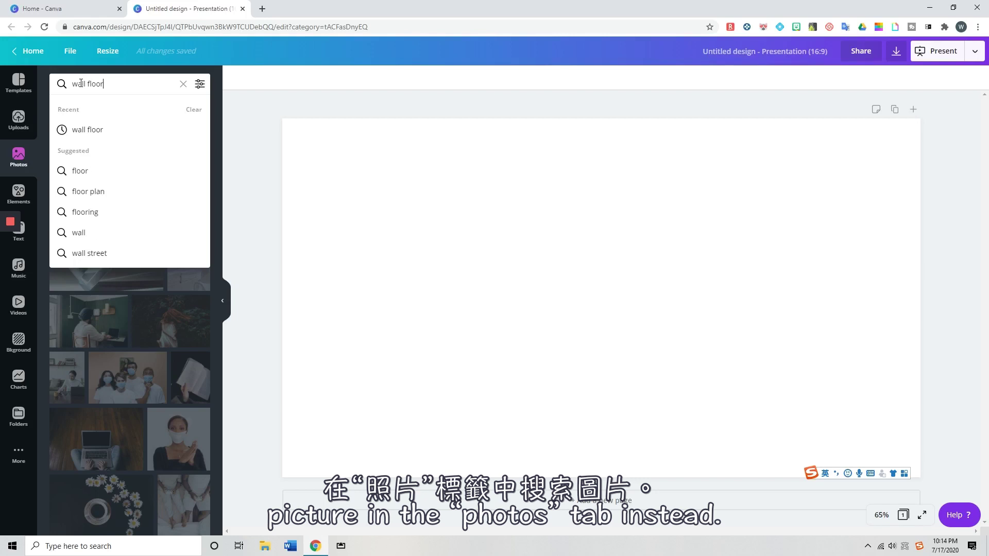
{"action": "key", "text": "Return"}
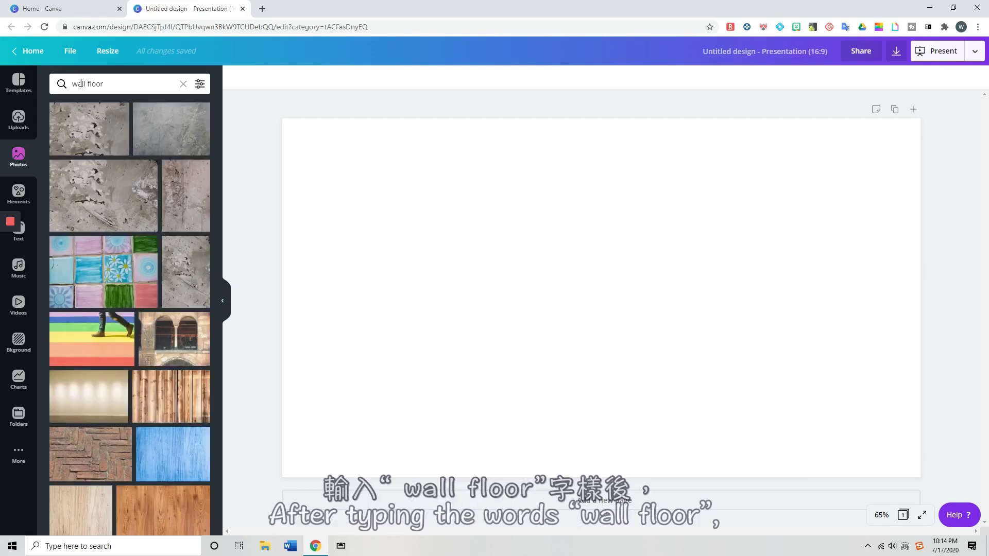
{"action": "scroll", "coordinate": [94, 407], "scroll_direction": "down", "scroll_amount": 2}
{"action": "scroll", "coordinate": [93, 389], "scroll_direction": "down", "scroll_amount": 2}
{"action": "mouse_move", "coordinate": [90, 377]}
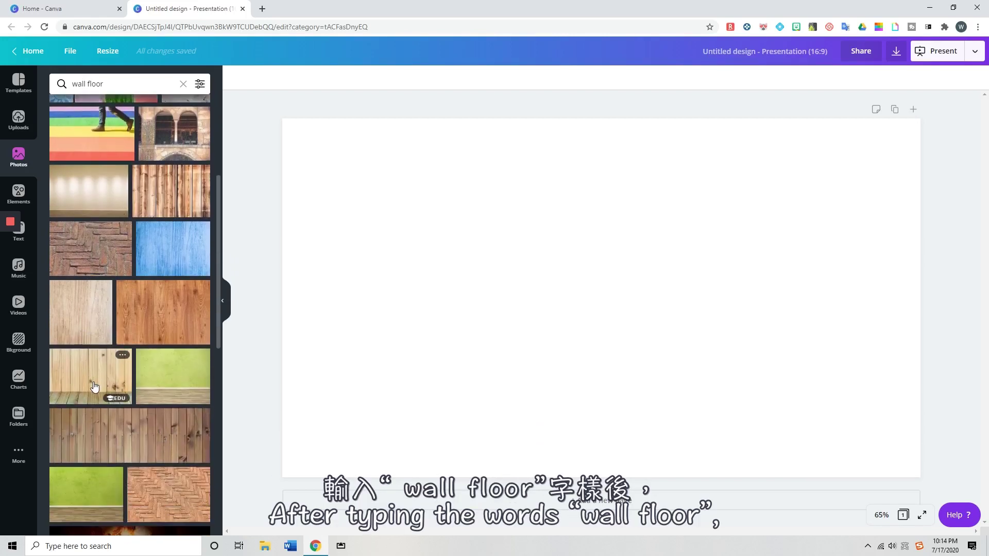
{"action": "scroll", "coordinate": [93, 387], "scroll_direction": "down", "scroll_amount": 2}
{"action": "scroll", "coordinate": [94, 385], "scroll_direction": "down", "scroll_amount": 1}
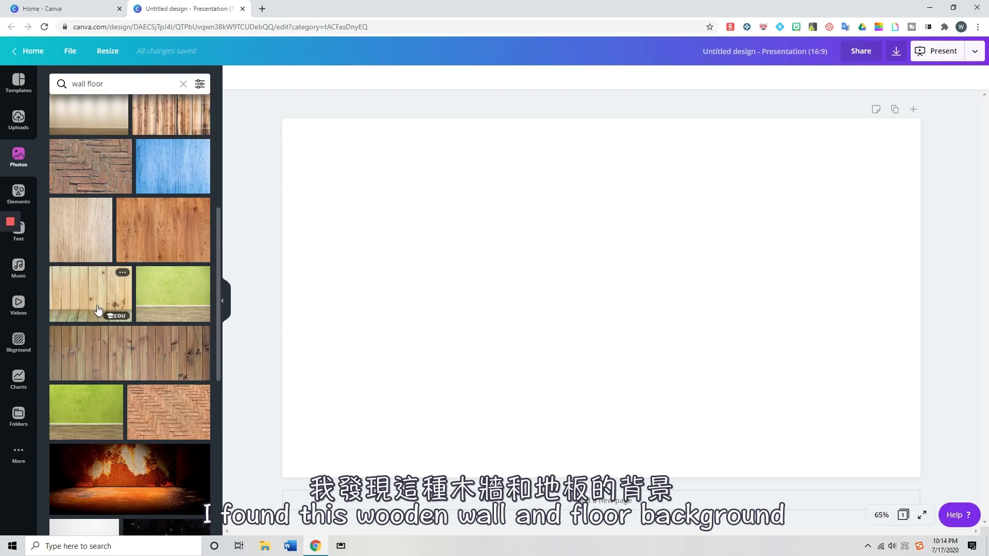
{"action": "scroll", "coordinate": [97, 303], "scroll_direction": "down", "scroll_amount": 2}
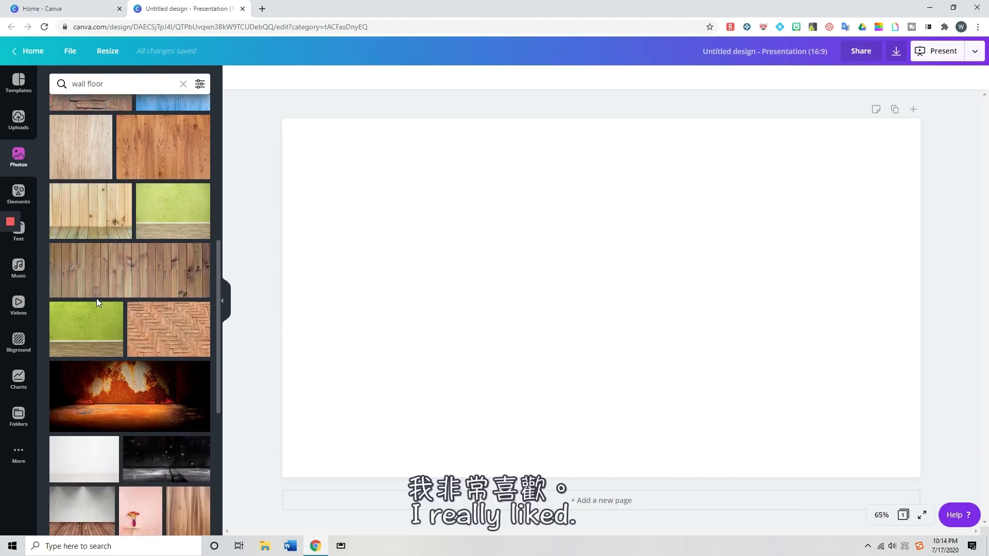
{"action": "scroll", "coordinate": [161, 416], "scroll_direction": "up", "scroll_amount": 5}
Step: Add the light wooden wall-and-floor photo and stretch it across the whole slide
{"action": "left_click", "coordinate": [161, 416]}
{"action": "left_click_drag", "start_coordinate": [475, 286], "coordinate": [442, 353]}
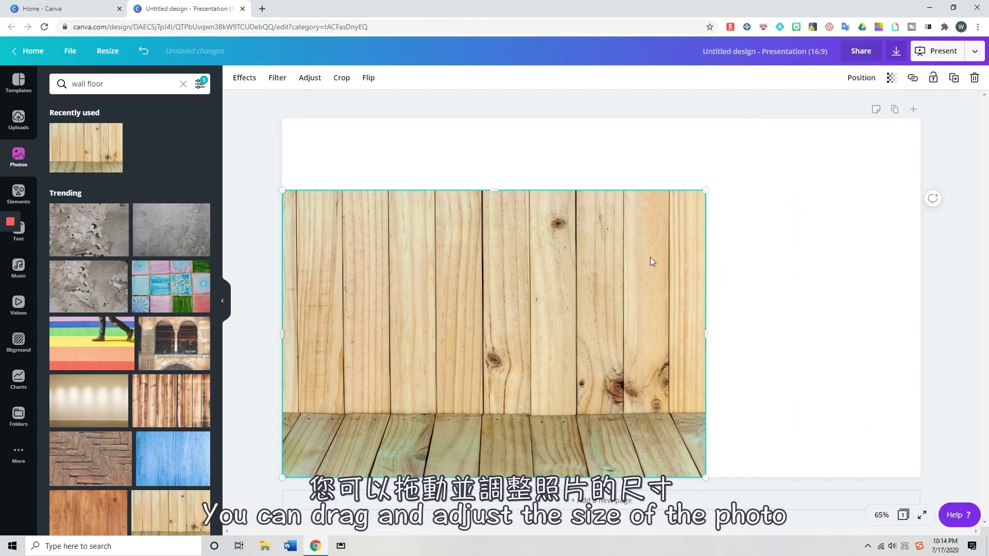
{"action": "left_click_drag", "start_coordinate": [708, 190], "coordinate": [952, 80]}
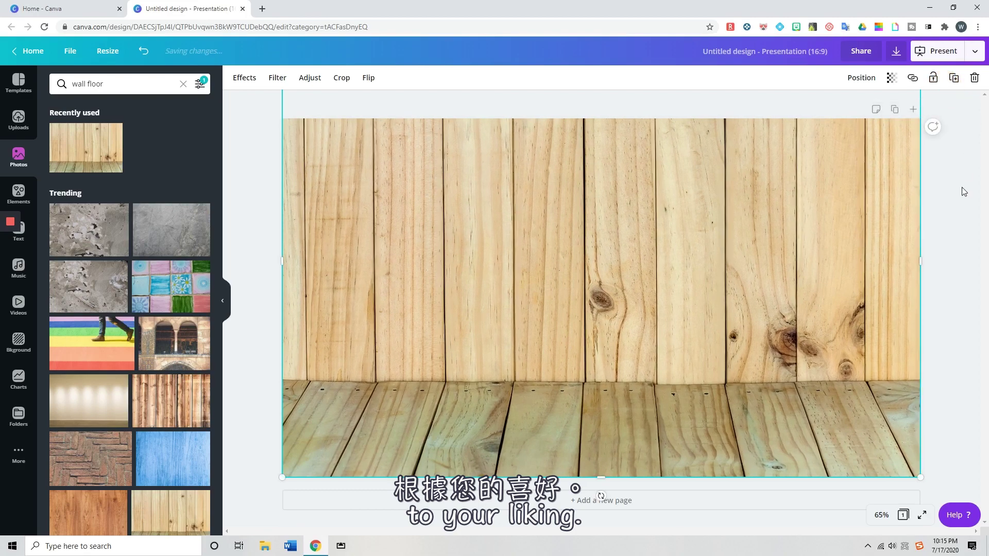
{"action": "left_click", "coordinate": [963, 191]}
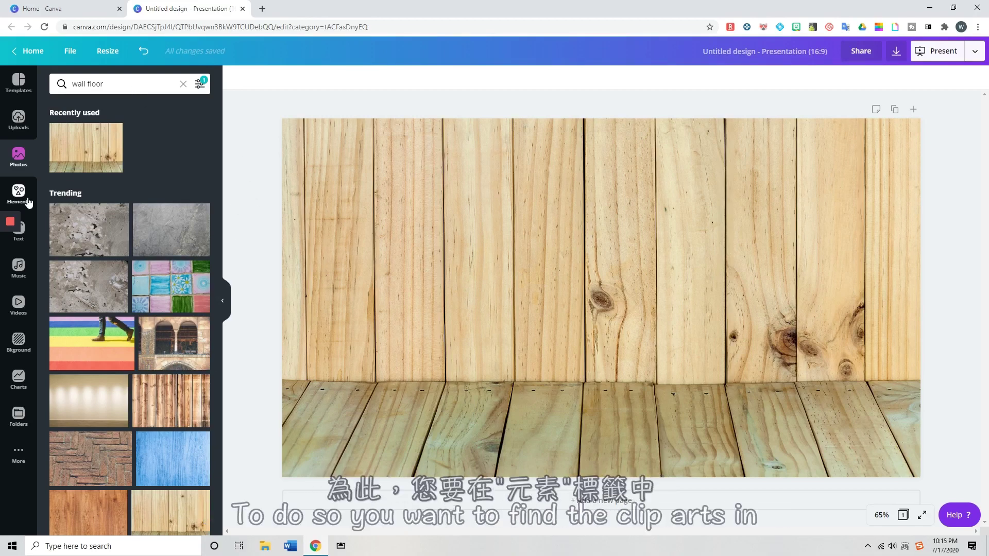
Step: Search Elements for 'white board', add a whiteboard and desk, and raise the desk into line
{"action": "left_click", "coordinate": [18, 194]}
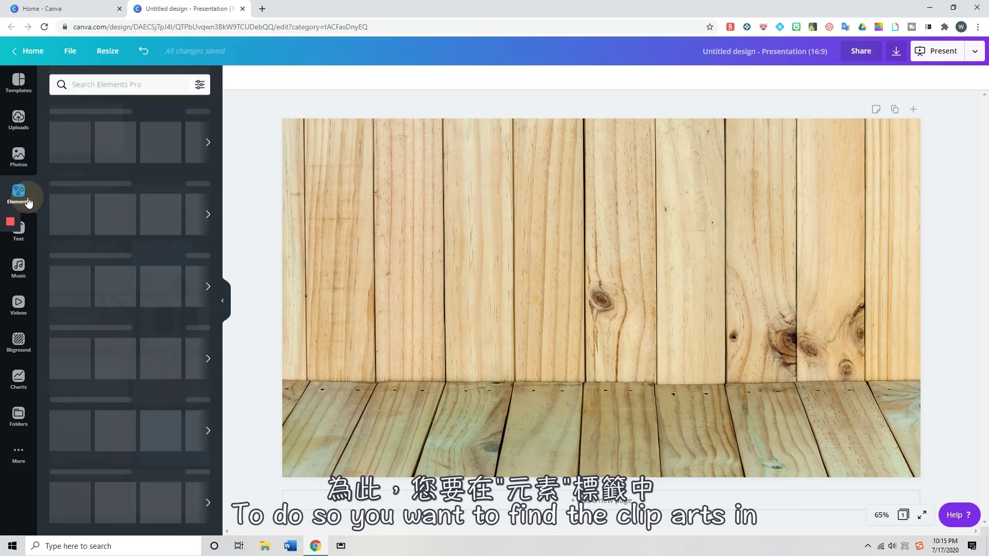
{"action": "left_click", "coordinate": [108, 82]}
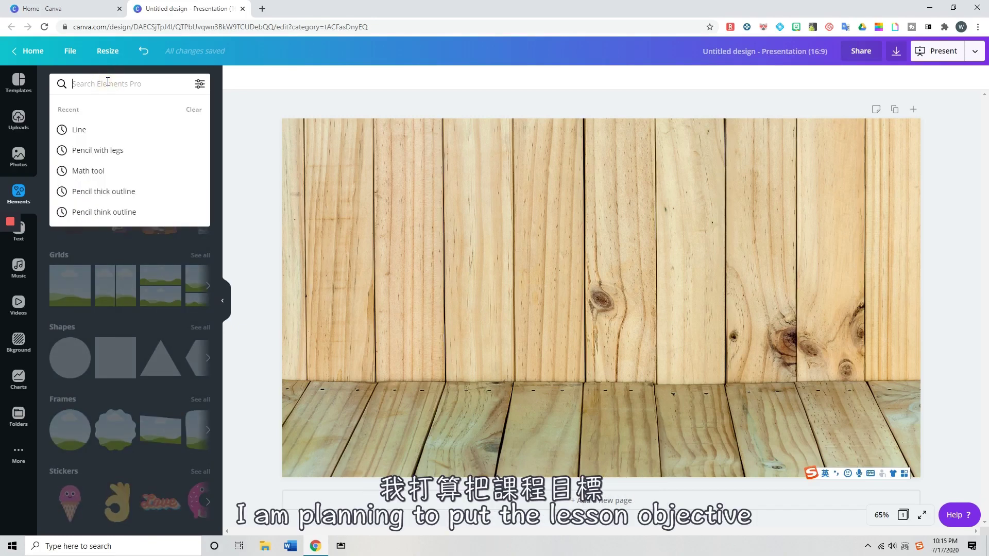
{"action": "type", "text": "white boar"}
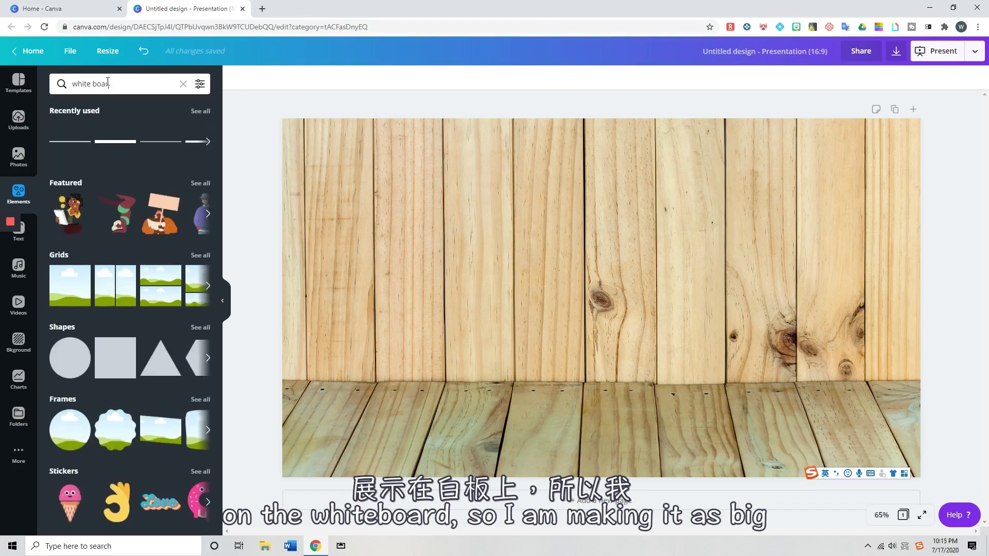
{"action": "type", "text": "d"}
{"action": "key", "text": "Return"}
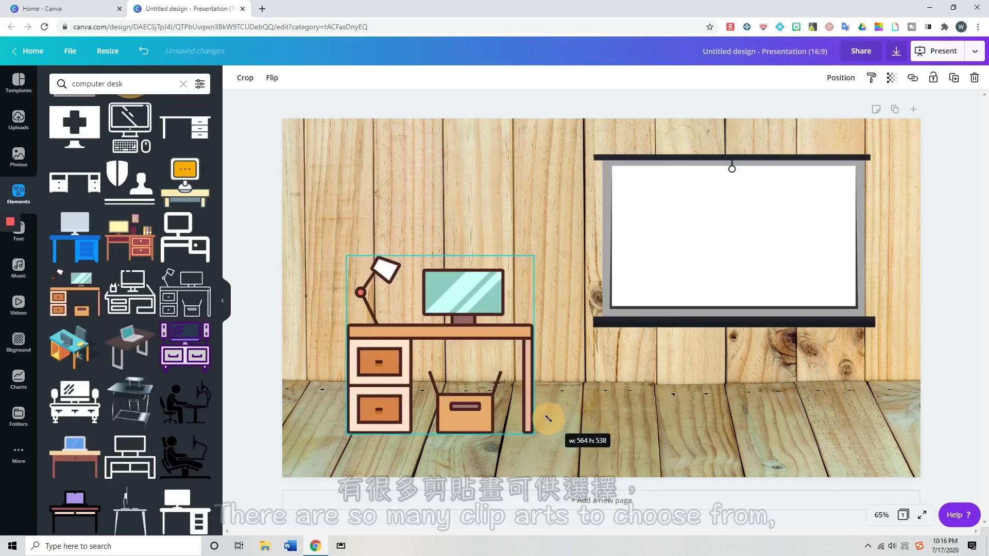
{"action": "left_click_drag", "start_coordinate": [503, 335], "coordinate": [501, 313]}
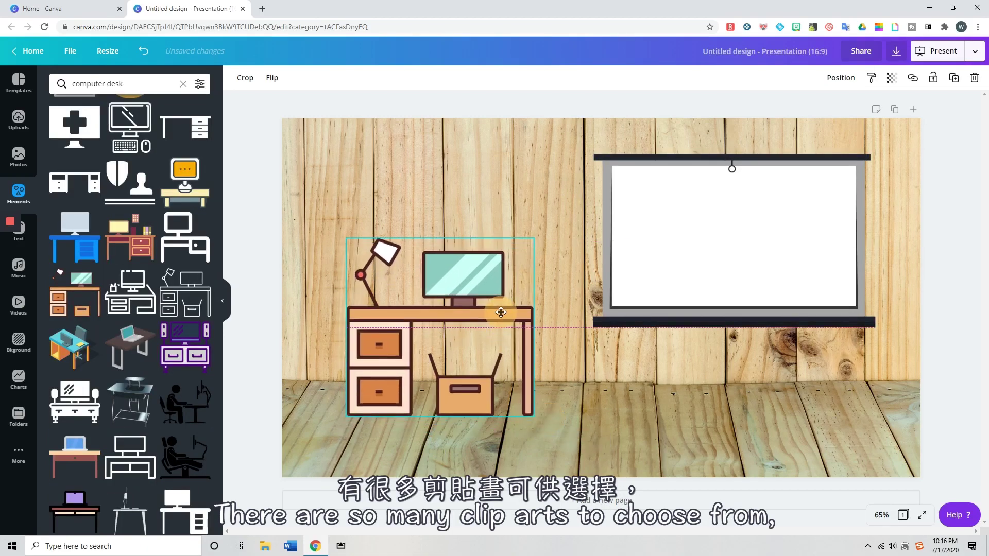
Step: Demonstrate undo and deleting the desk and background, then place the teal chair by the desk
{"action": "left_click", "coordinate": [590, 393]}
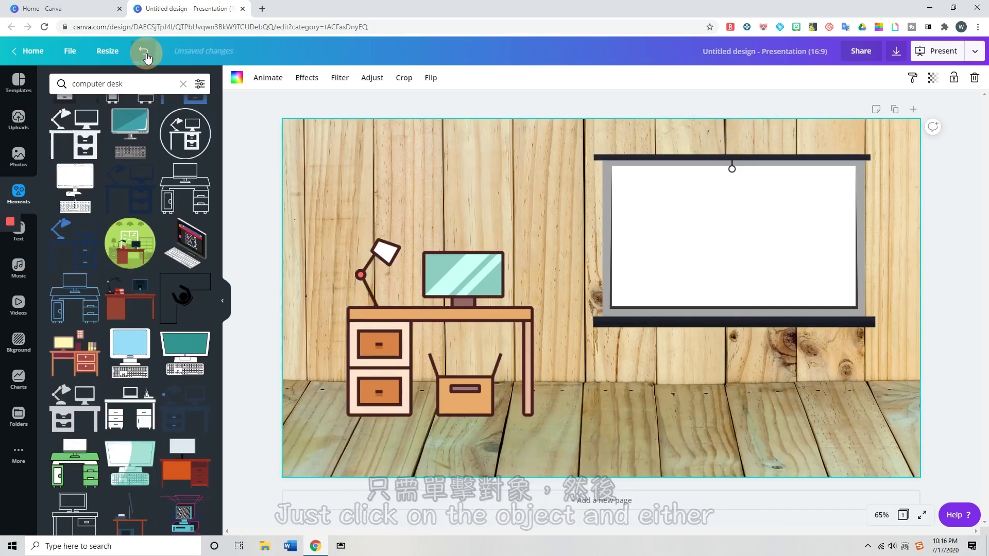
{"action": "left_click", "coordinate": [144, 52]}
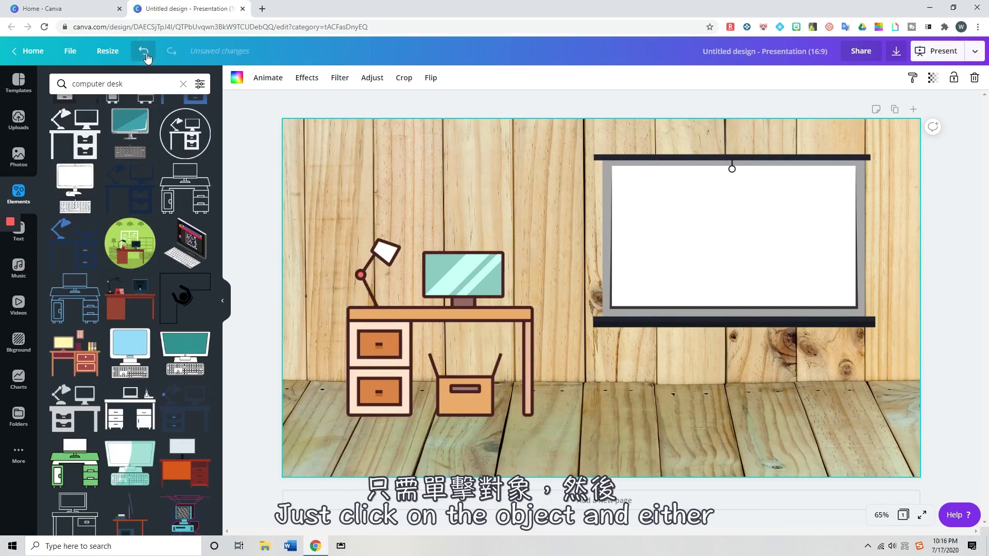
{"action": "left_click", "coordinate": [413, 317]}
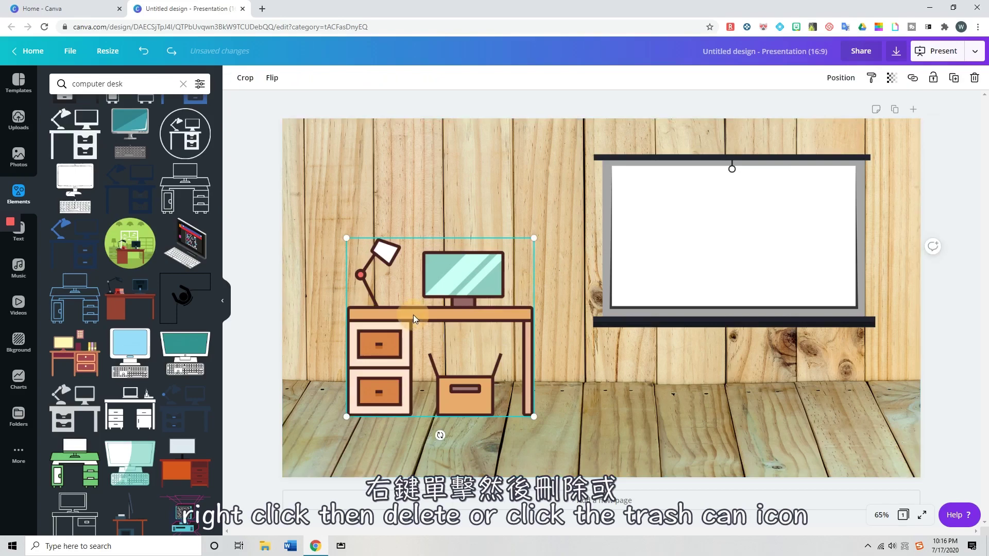
{"action": "left_click", "coordinate": [974, 80]}
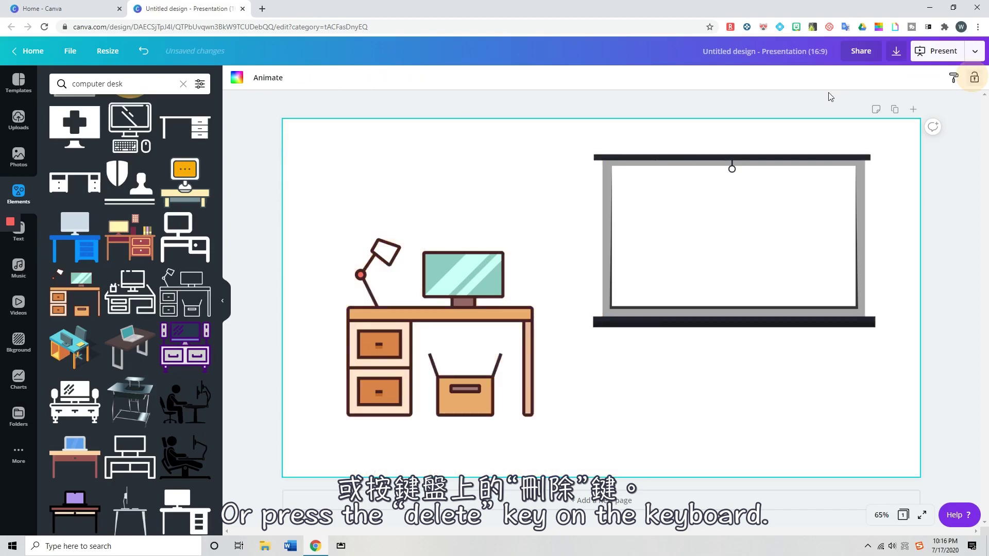
{"action": "left_click", "coordinate": [974, 77]}
{"action": "scroll", "coordinate": [164, 398], "scroll_direction": "down", "scroll_amount": 2}
{"action": "scroll", "coordinate": [171, 396], "scroll_direction": "down", "scroll_amount": 2}
{"action": "scroll", "coordinate": [182, 395], "scroll_direction": "down", "scroll_amount": 2}
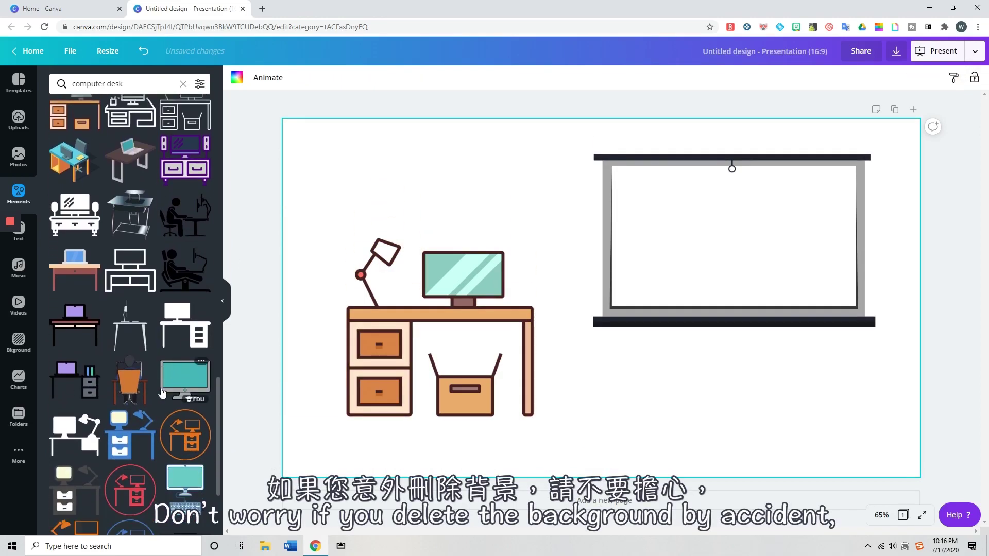
{"action": "scroll", "coordinate": [191, 393], "scroll_direction": "down", "scroll_amount": 2}
{"action": "left_click_drag", "start_coordinate": [219, 397], "coordinate": [222, 471]}
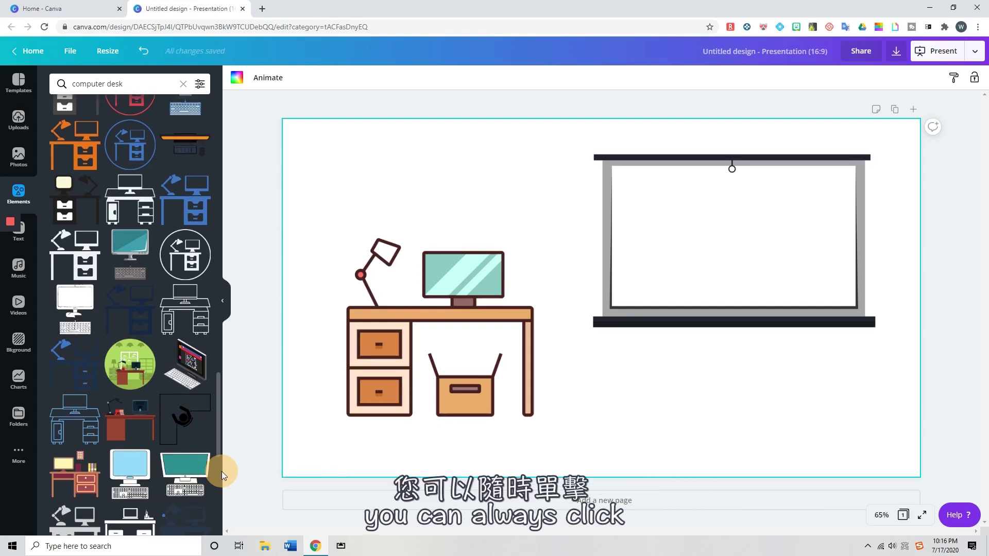
{"action": "left_click_drag", "start_coordinate": [222, 471], "coordinate": [221, 493]}
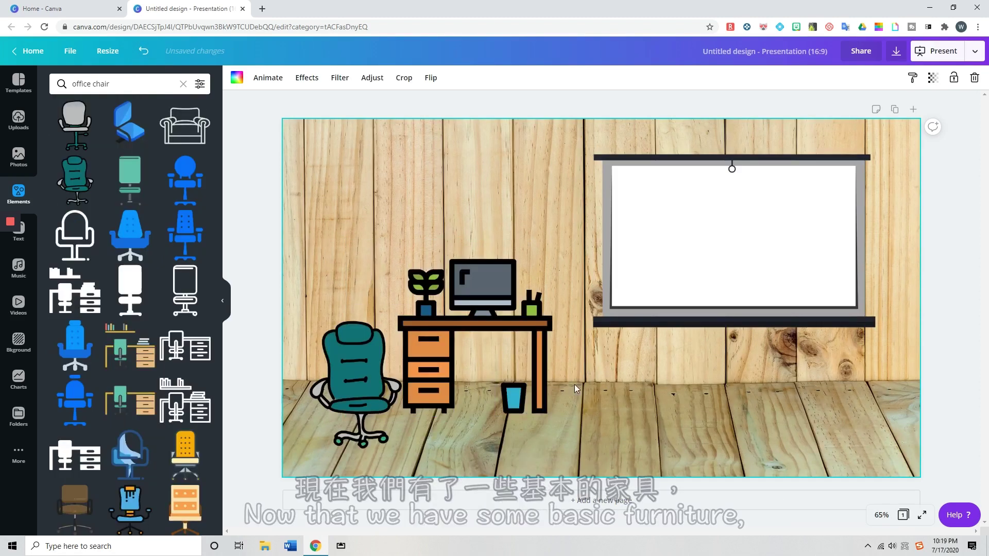
{"action": "left_click_drag", "start_coordinate": [377, 403], "coordinate": [390, 389]}
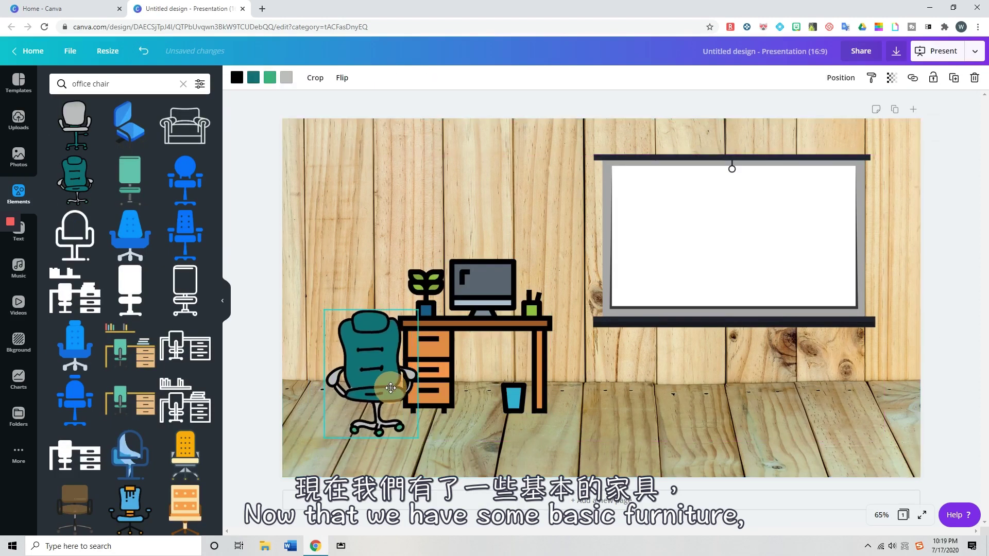
{"action": "left_click", "coordinate": [650, 396]}
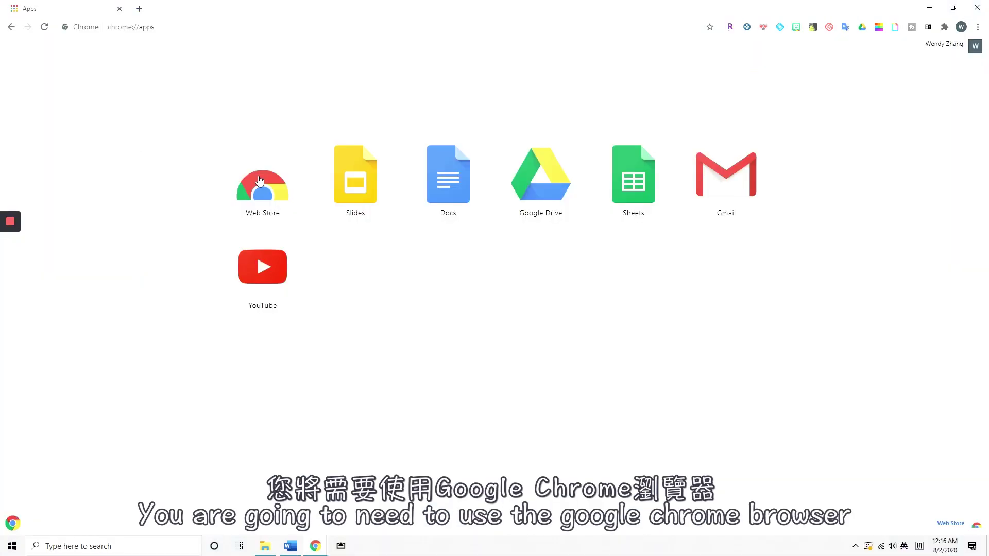
Step: Search the Chrome Web Store for 'bitmoji' and open the Bitmoji extension page
{"action": "left_click", "coordinate": [259, 181]}
{"action": "left_click", "coordinate": [232, 91]}
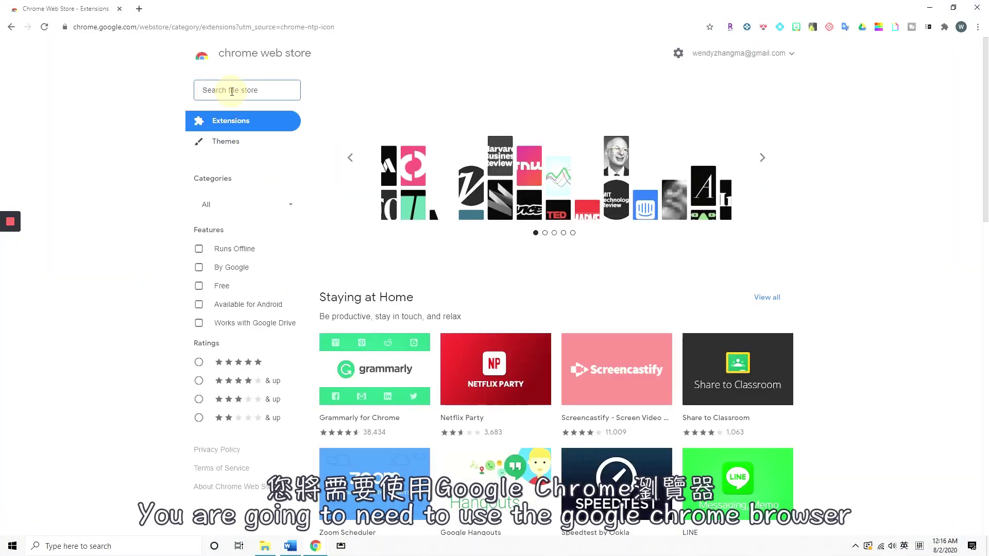
{"action": "type", "text": "bitmoji"}
{"action": "key", "text": "Return"}
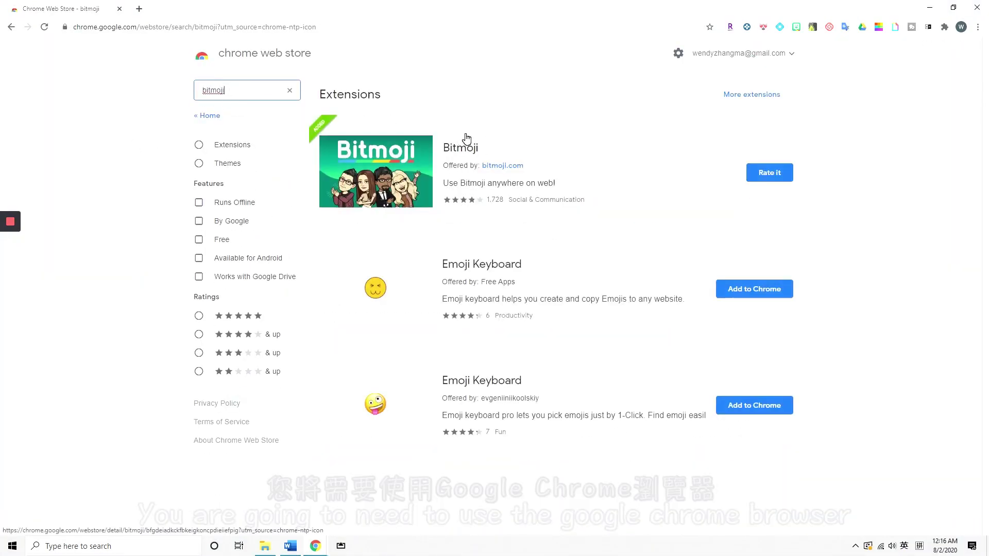
{"action": "left_click", "coordinate": [465, 139]}
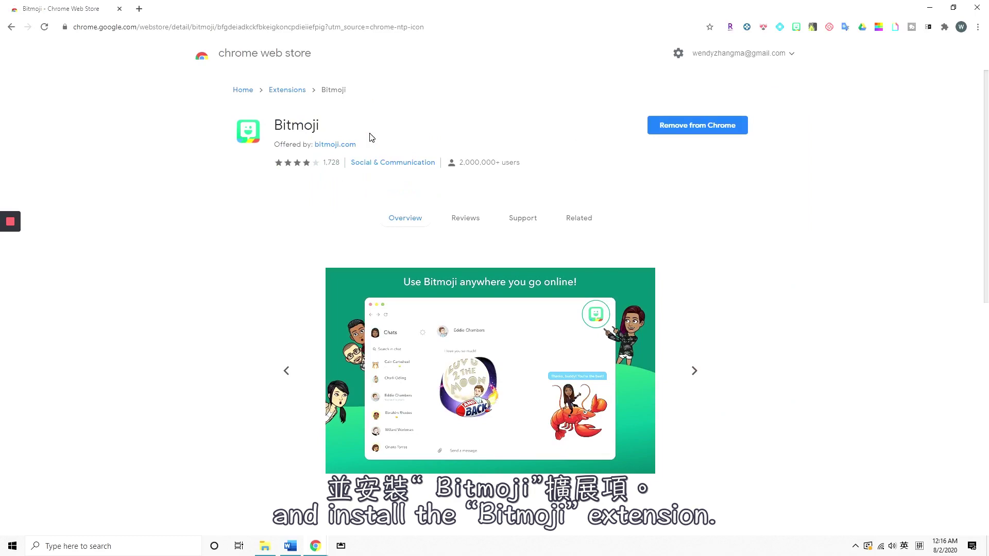
Step: Open the Create a Bitmoji Account support article and highlight the email sign-up instructions
{"action": "left_click", "coordinate": [351, 146]}
{"action": "left_click", "coordinate": [157, 172]}
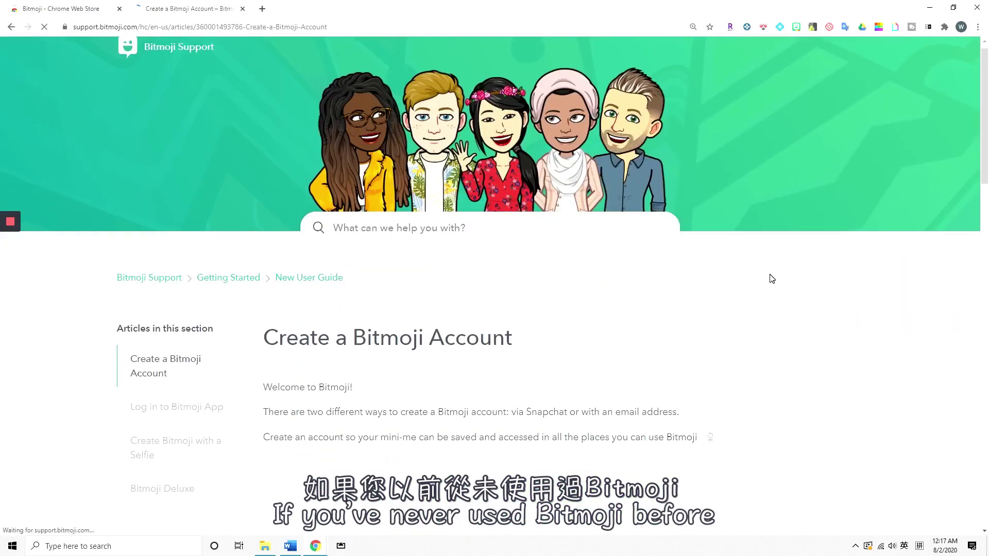
{"action": "scroll", "coordinate": [770, 279], "scroll_direction": "down", "scroll_amount": 3}
{"action": "scroll", "coordinate": [771, 278], "scroll_direction": "down", "scroll_amount": 1}
{"action": "scroll", "coordinate": [771, 278], "scroll_direction": "down", "scroll_amount": 1}
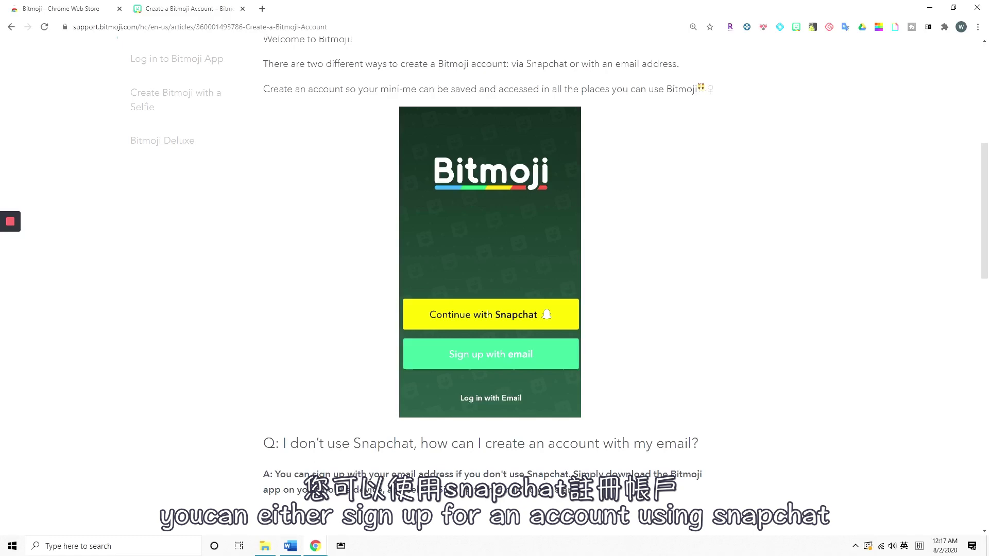
{"action": "scroll", "coordinate": [715, 260], "scroll_direction": "down", "scroll_amount": 2}
{"action": "scroll", "coordinate": [675, 345], "scroll_direction": "down", "scroll_amount": 1}
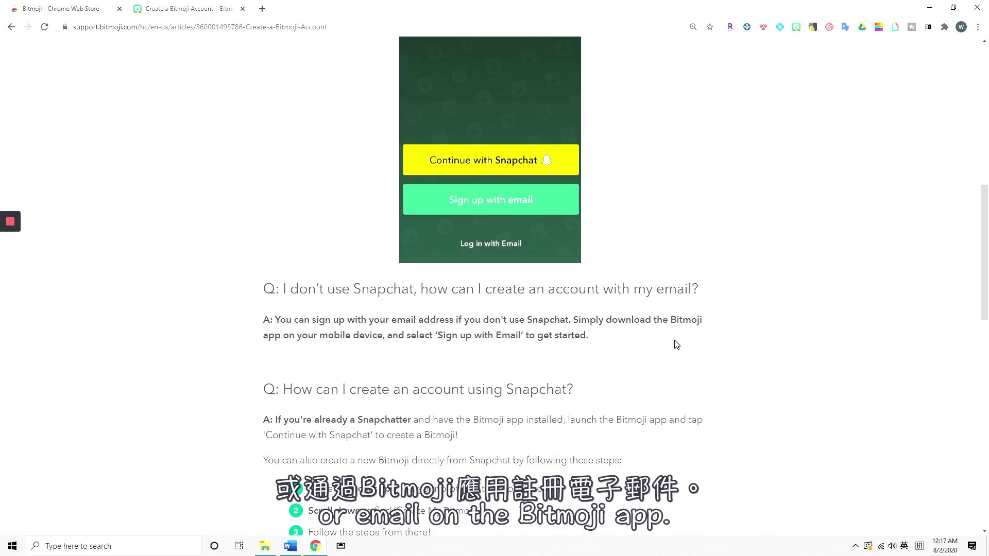
{"action": "left_click_drag", "start_coordinate": [573, 320], "coordinate": [605, 344]}
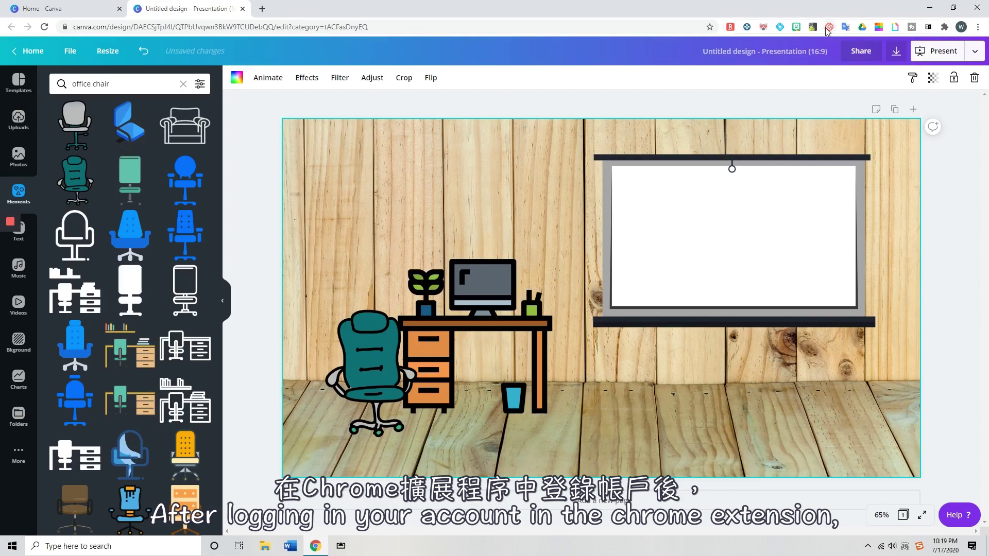
Step: Paste the leaning-pose Bitmoji from the extension onto the slide and seat it on the chair
{"action": "left_click", "coordinate": [797, 26]}
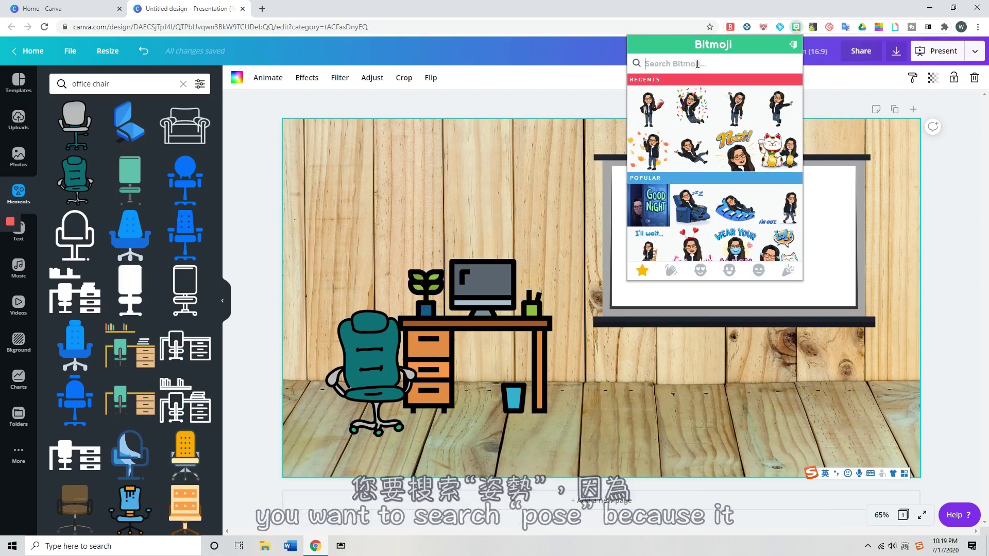
{"action": "type", "text": "sit"}
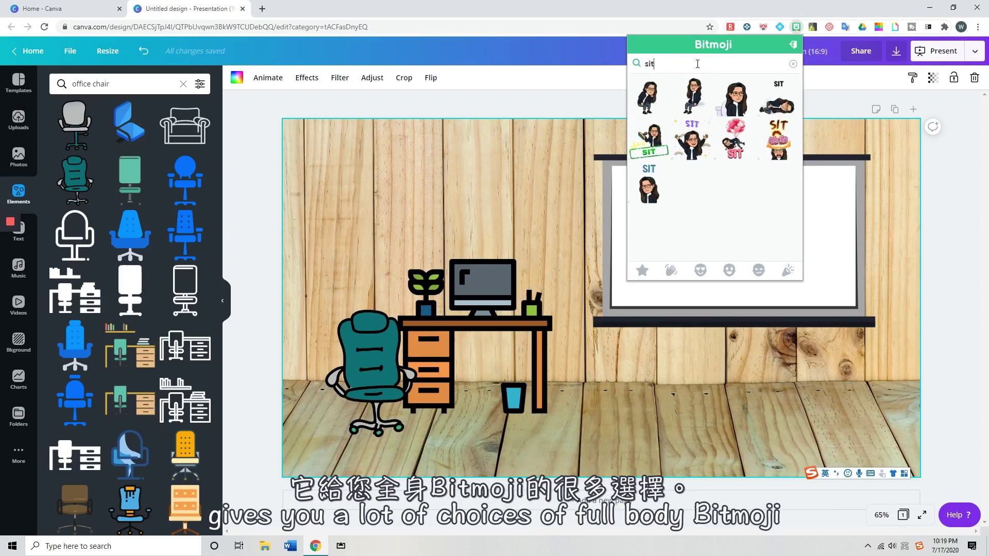
{"action": "type", "text": "pose"}
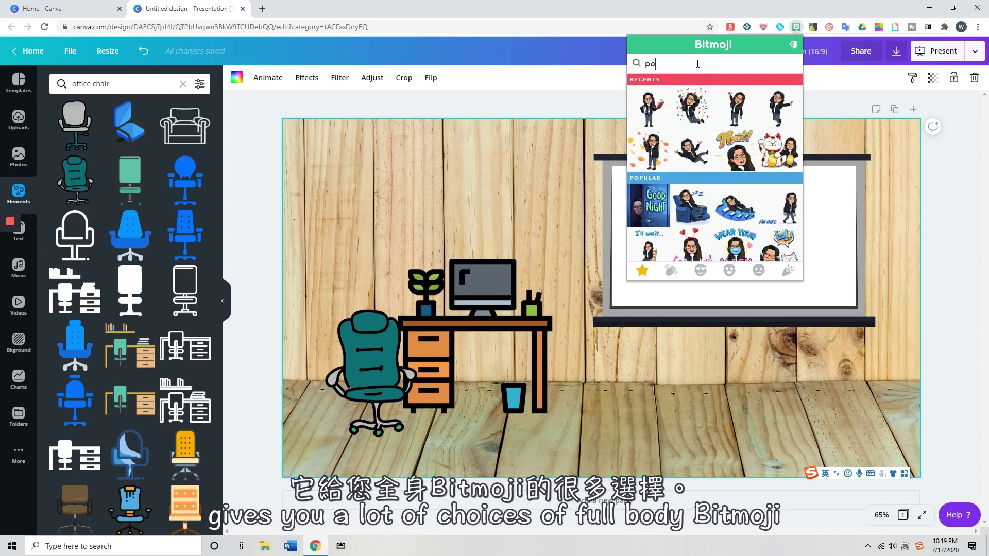
{"action": "scroll", "coordinate": [737, 189], "scroll_direction": "down", "scroll_amount": 2}
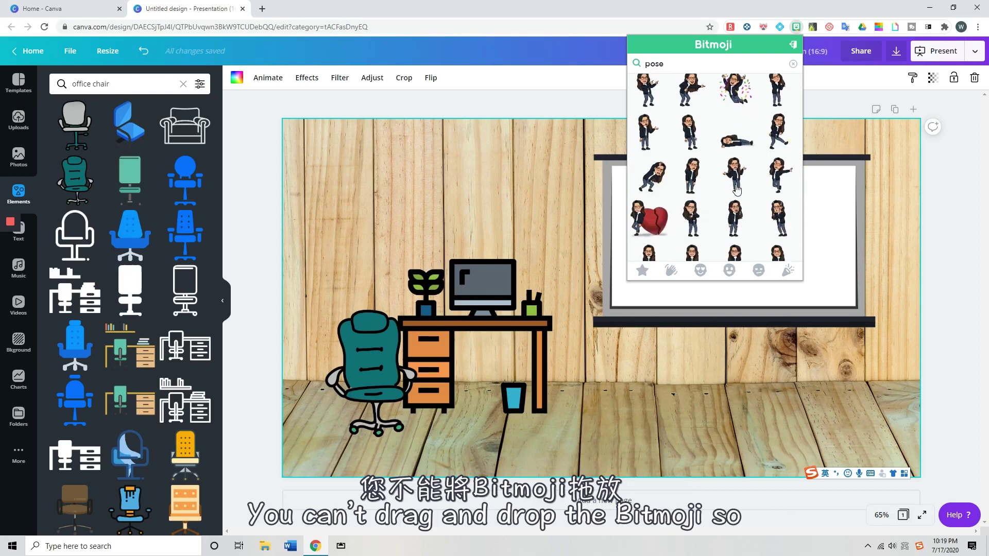
{"action": "scroll", "coordinate": [736, 188], "scroll_direction": "down", "scroll_amount": 2}
{"action": "scroll", "coordinate": [737, 189], "scroll_direction": "down", "scroll_amount": 2}
{"action": "scroll", "coordinate": [737, 189], "scroll_direction": "down", "scroll_amount": 3}
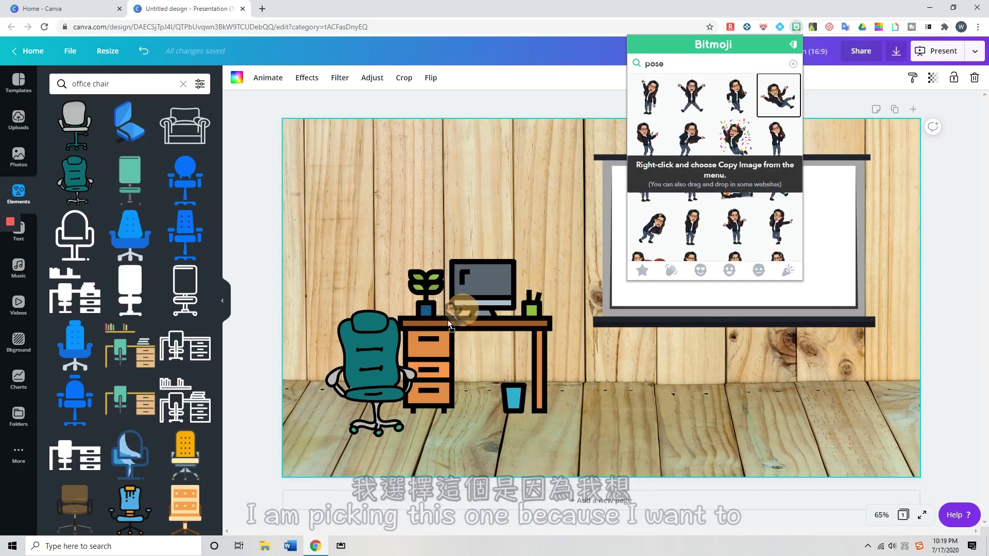
{"action": "left_click_drag", "start_coordinate": [782, 101], "coordinate": [364, 370]}
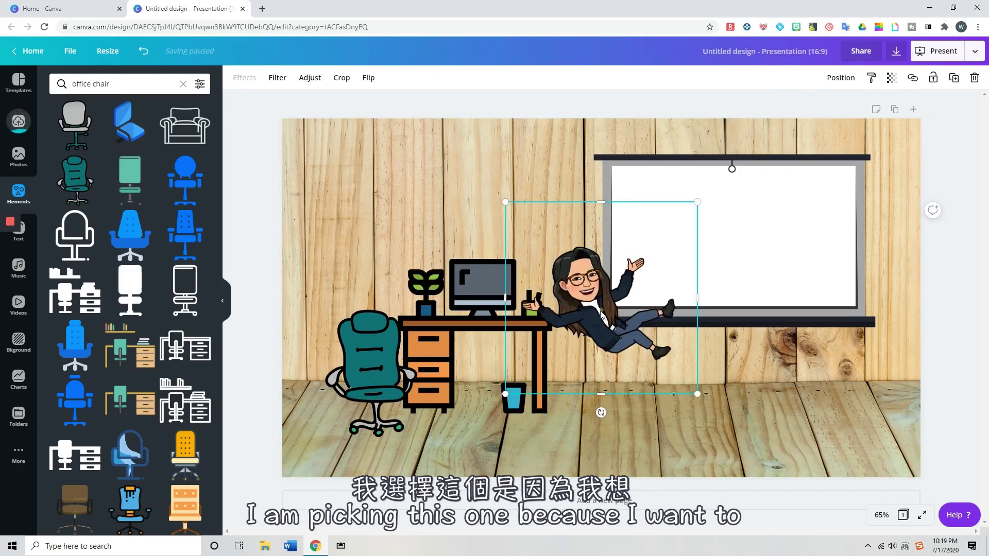
{"action": "mouse_move", "coordinate": [602, 315]}
{"action": "left_mouse_down"}
{"action": "mouse_move", "coordinate": [381, 359]}
{"action": "mouse_move", "coordinate": [365, 348]}
{"action": "left_mouse_up"}
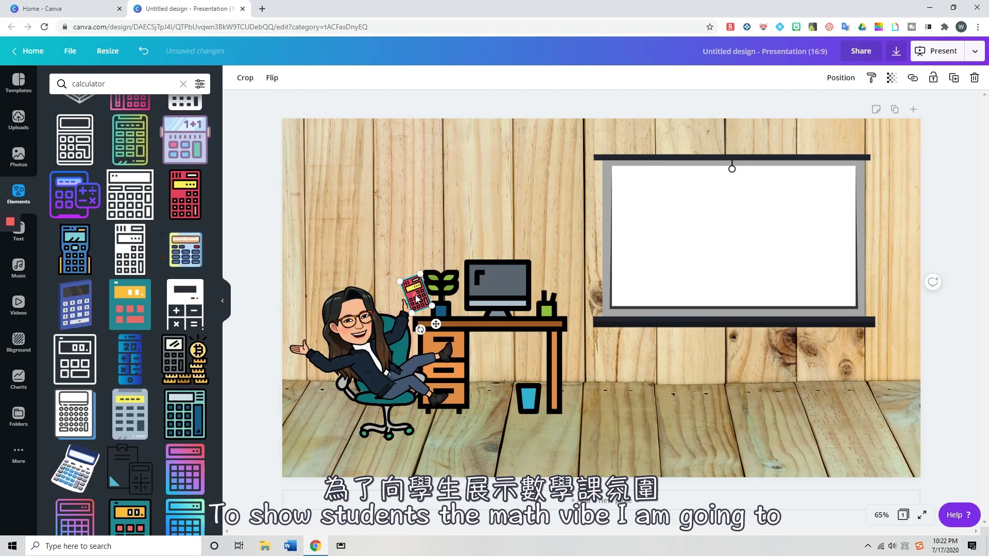
Step: Put the calculator in the Bitmoji's hand, search 'math poster', and arrange the pi and arithmetic stickers
{"action": "left_click_drag", "start_coordinate": [417, 298], "coordinate": [413, 293]}
{"action": "left_click", "coordinate": [235, 179]}
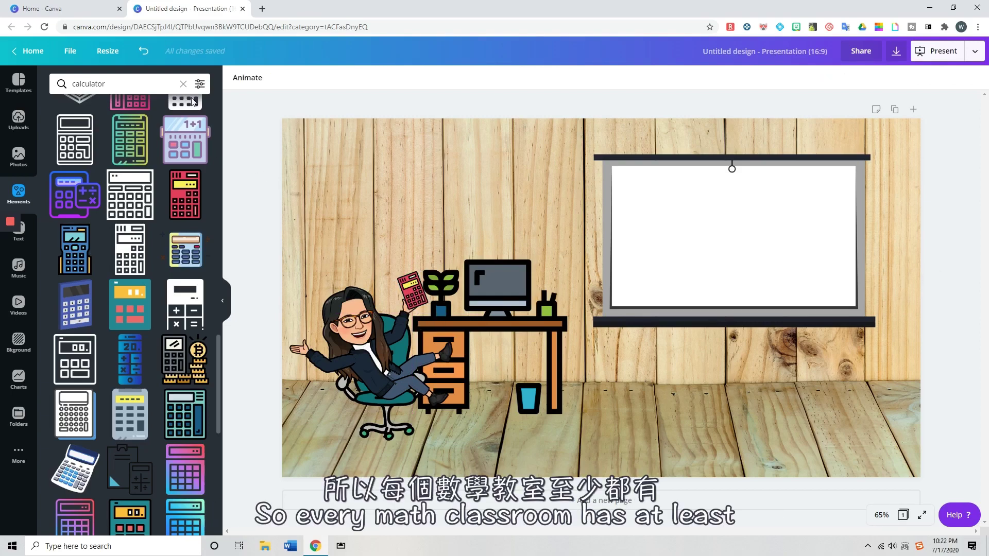
{"action": "left_click", "coordinate": [85, 84]}
{"action": "type", "text": "math poster"}
{"action": "key", "text": "Return"}
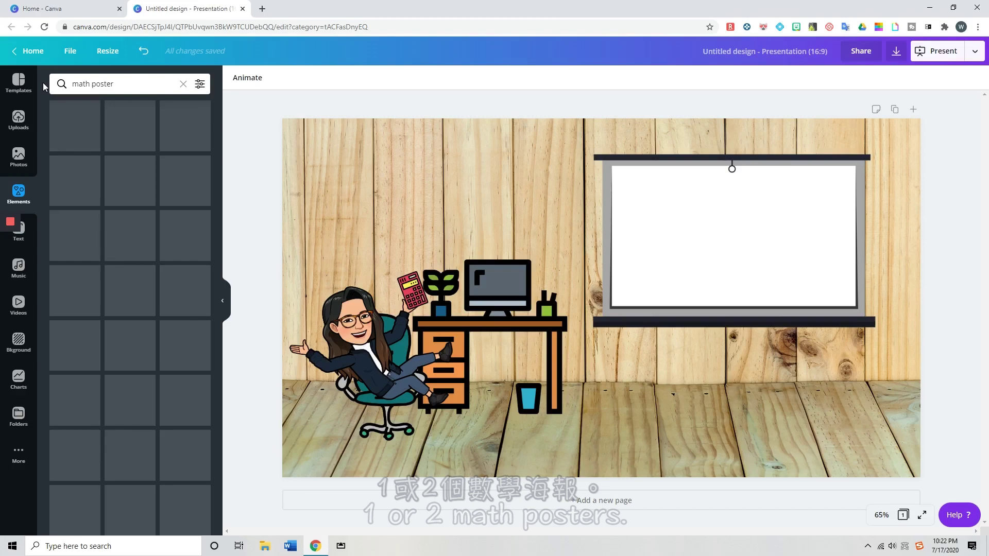
{"action": "left_click_drag", "start_coordinate": [219, 166], "coordinate": [226, 251]}
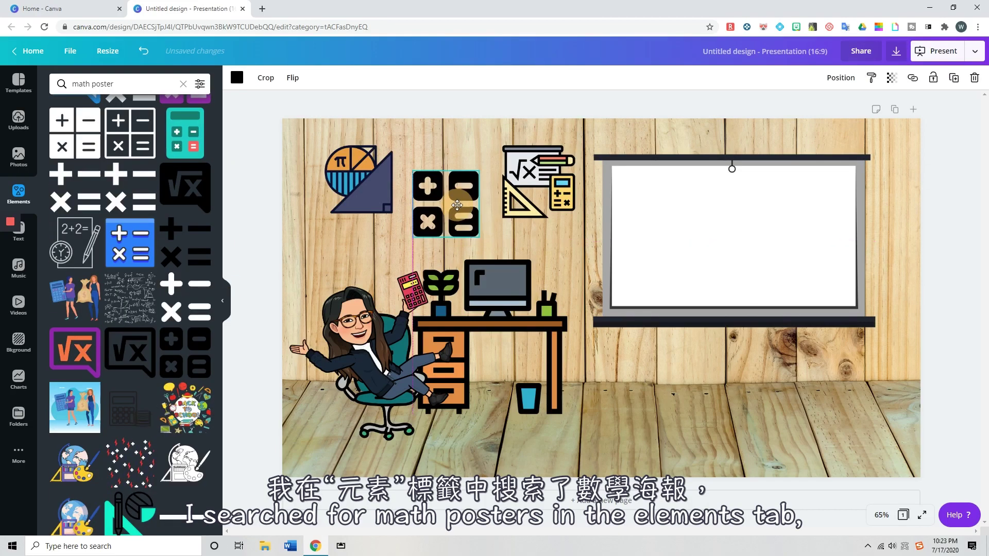
{"action": "left_click_drag", "start_coordinate": [457, 205], "coordinate": [459, 207]}
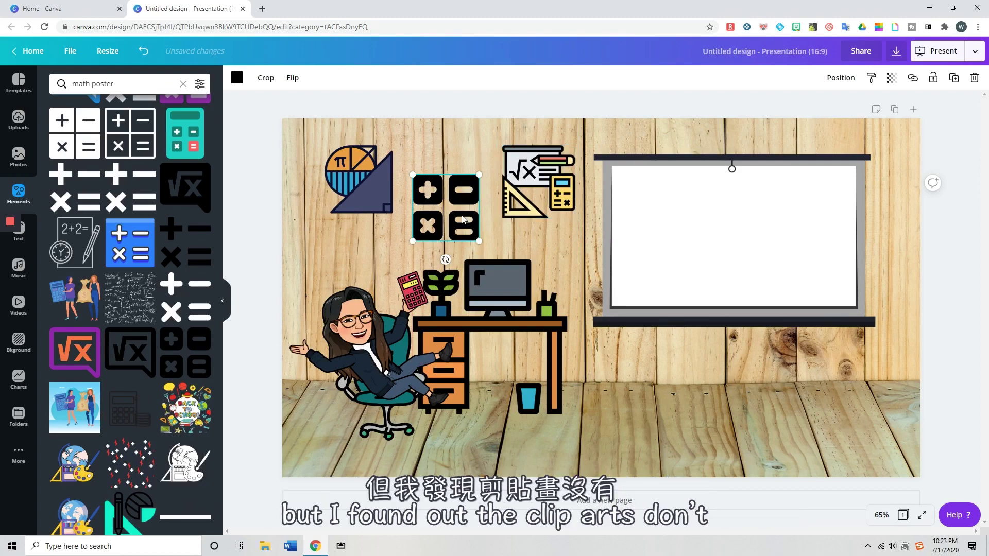
{"action": "left_click_drag", "start_coordinate": [379, 194], "coordinate": [367, 194]}
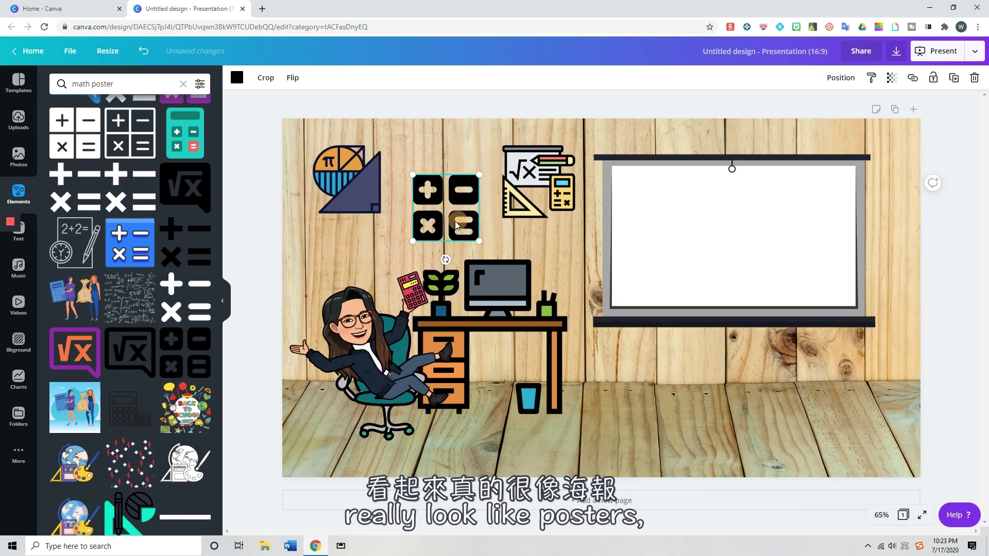
{"action": "left_click_drag", "start_coordinate": [461, 219], "coordinate": [456, 223]}
Step: Select the ruler-and-calculator sticker and search Elements for 'photo frame'
{"action": "left_click", "coordinate": [533, 181]}
{"action": "triple_click", "coordinate": [108, 84]}
{"action": "type", "text": "pho"}
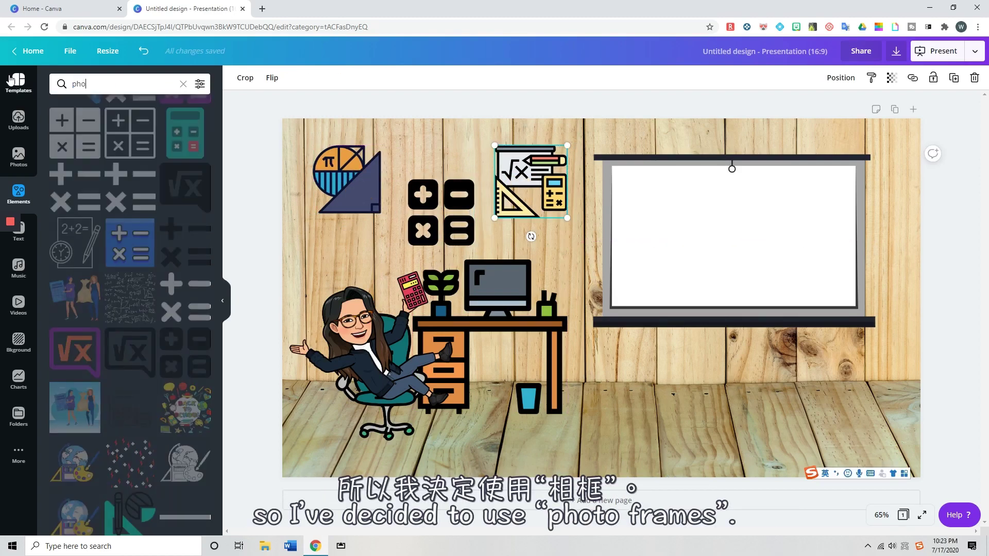
{"action": "type", "text": "to frame"}
{"action": "key", "text": "Return"}
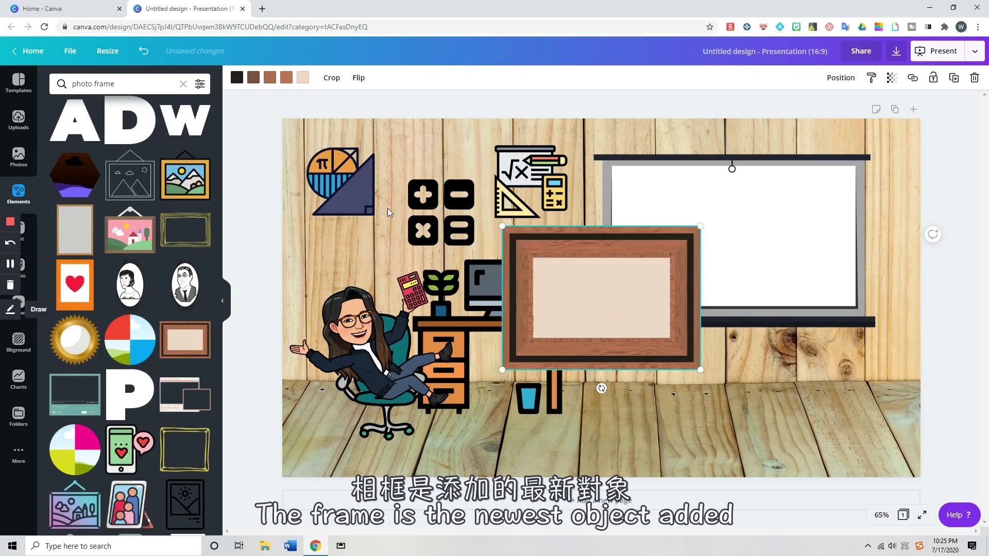
Step: Set the pi chart sticker inside a wooden frame sent behind it, centered and resized
{"action": "left_click_drag", "start_coordinate": [686, 344], "coordinate": [761, 325]}
{"action": "left_click_drag", "start_coordinate": [323, 186], "coordinate": [661, 281]}
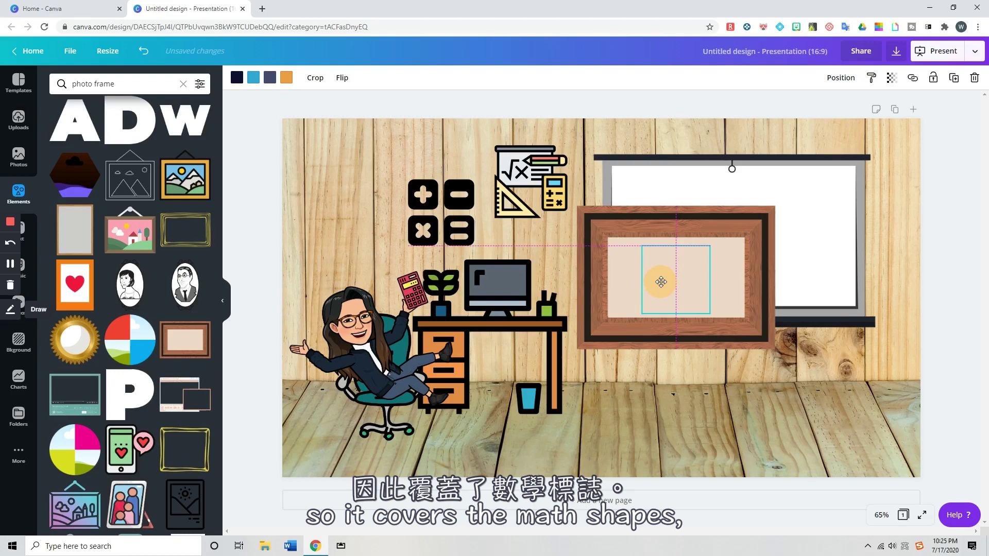
{"action": "right_click", "coordinate": [744, 262]}
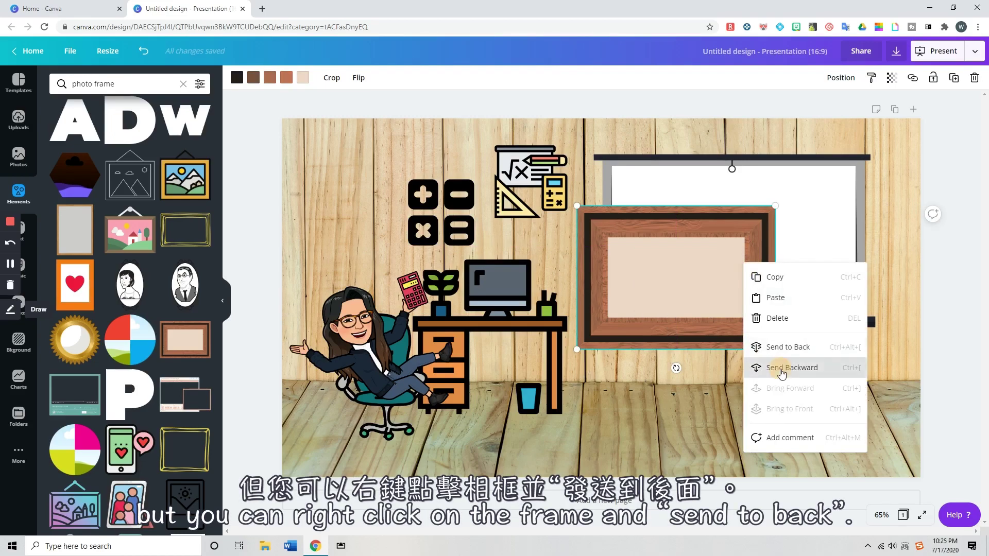
{"action": "left_click", "coordinate": [777, 368]}
{"action": "left_click_drag", "start_coordinate": [762, 291], "coordinate": [766, 396]}
{"action": "left_click_drag", "start_coordinate": [697, 272], "coordinate": [705, 374]}
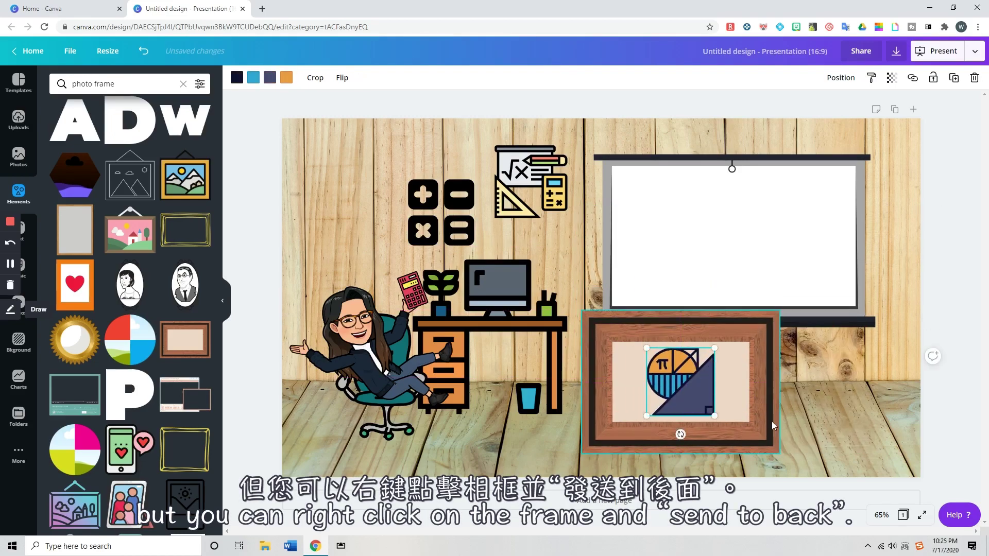
{"action": "left_click_drag", "start_coordinate": [777, 452], "coordinate": [768, 446]}
{"action": "left_click_drag", "start_coordinate": [690, 393], "coordinate": [686, 387]}
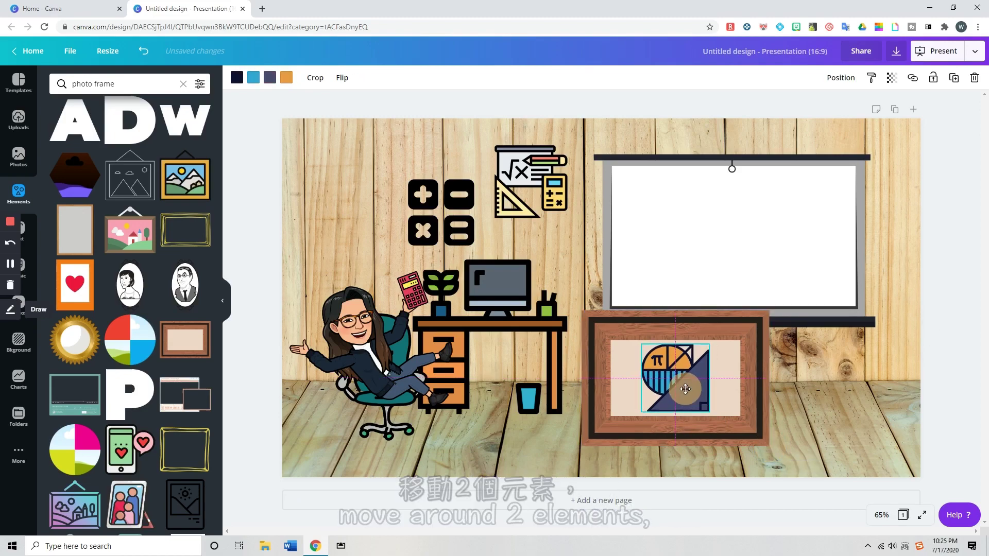
Step: Group the frame with the pi sticker and hang it on the upper-left wall
{"action": "left_click", "coordinate": [754, 390], "text": "shift"}
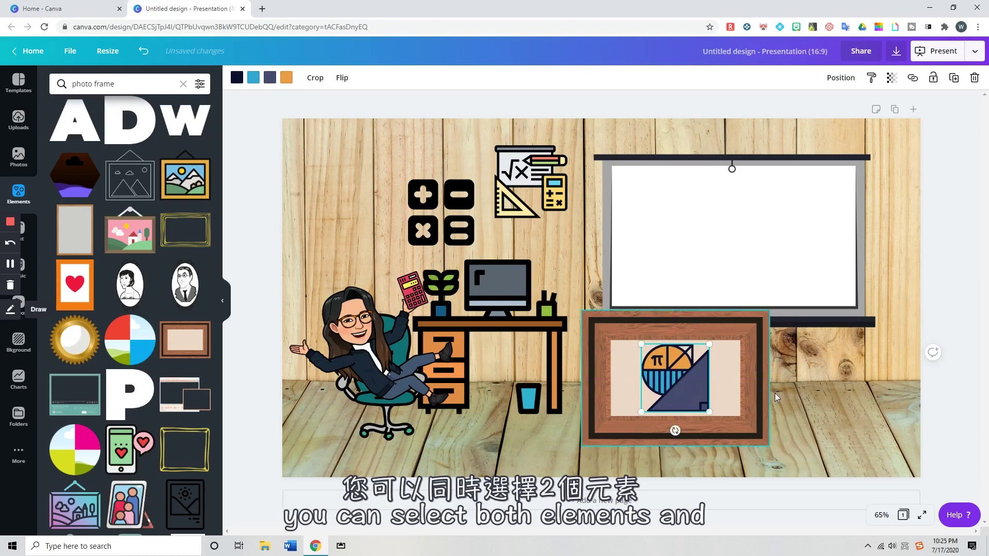
{"action": "left_click", "coordinate": [601, 331], "text": "shift"}
{"action": "left_click", "coordinate": [824, 77]}
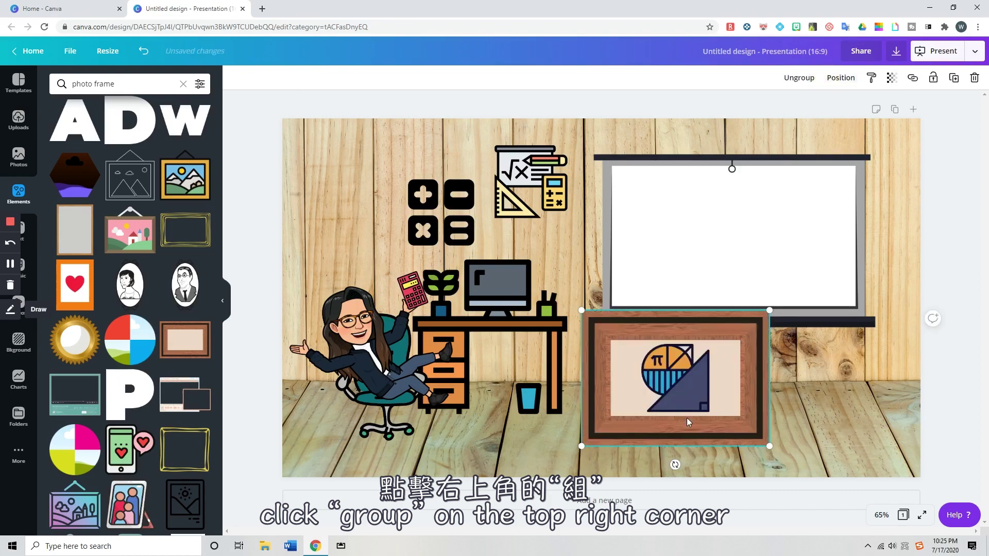
{"action": "left_click_drag", "start_coordinate": [680, 410], "coordinate": [402, 236]}
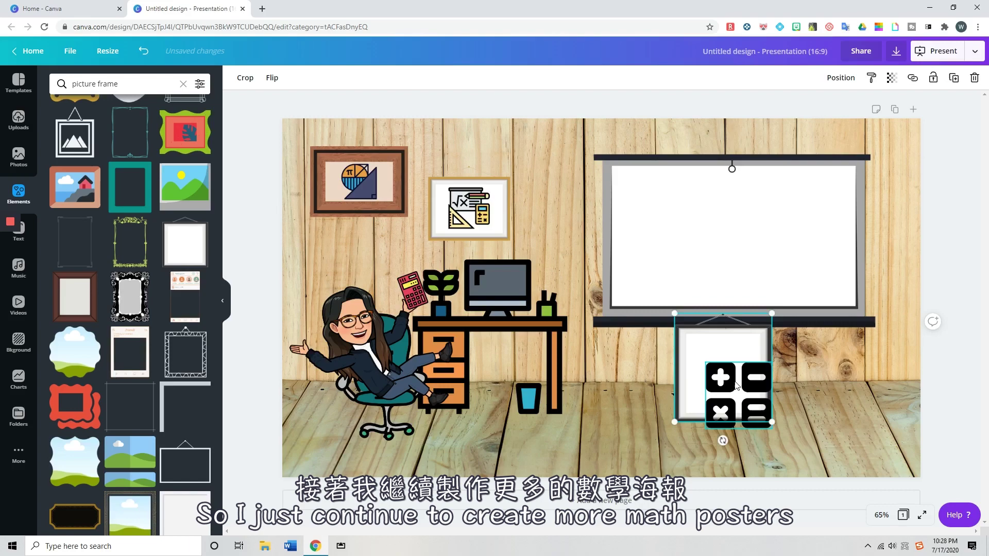
Step: Group the calculator sticker with its frame and hang it, slightly shrunk, on the wall
{"action": "key", "text": "ctrl+g"}
{"action": "mouse_move", "coordinate": [723, 379]}
{"action": "left_mouse_down"}
{"action": "mouse_move", "coordinate": [541, 224]}
{"action": "mouse_move", "coordinate": [456, 218]}
{"action": "left_mouse_up"}
{"action": "left_click_drag", "start_coordinate": [538, 182], "coordinate": [538, 197]}
{"action": "left_click", "coordinate": [756, 443]}
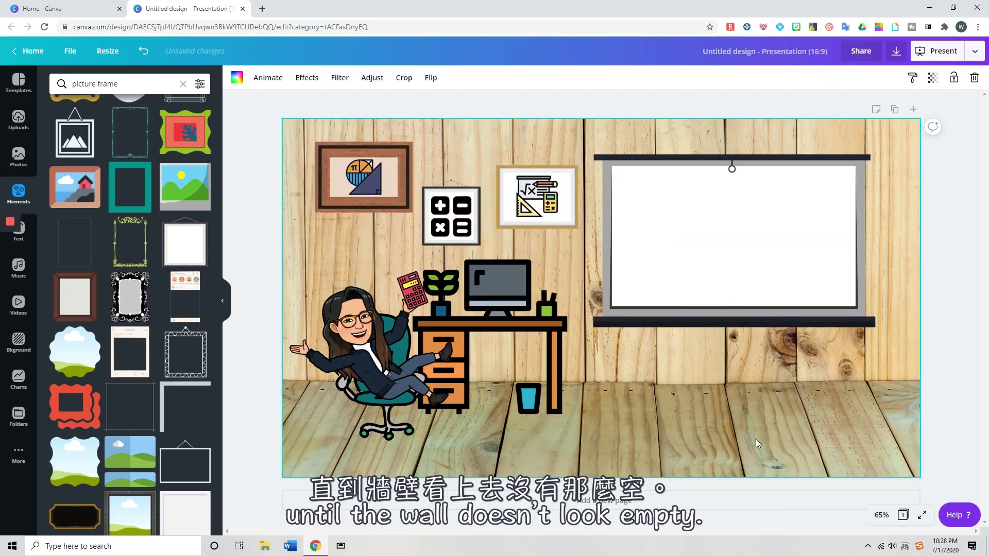
Step: Search Elements for 'plant' and arrange the tall and pink plants on the right-hand floor
{"action": "triple_click", "coordinate": [117, 84]}
{"action": "type", "text": "p"}
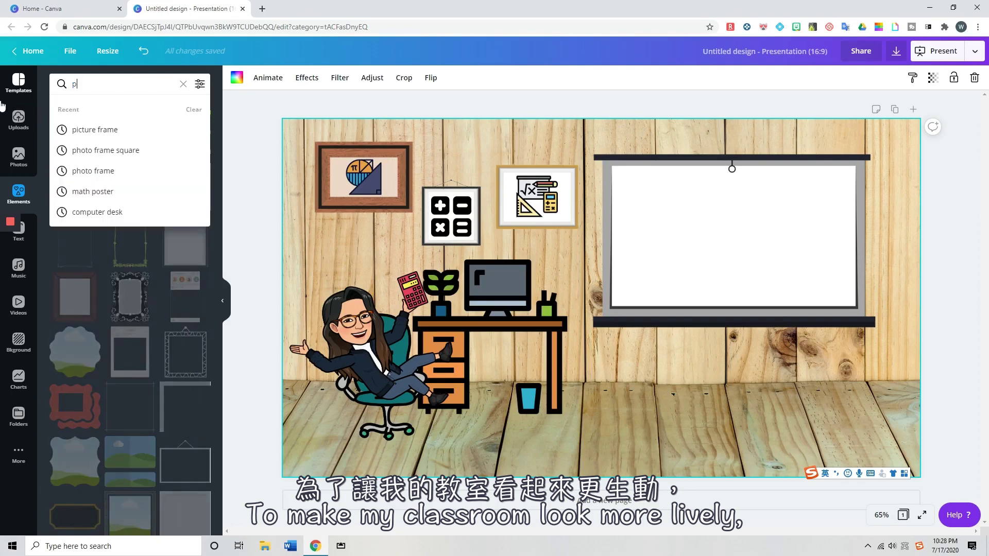
{"action": "type", "text": "lant"}
{"action": "key", "text": "Return"}
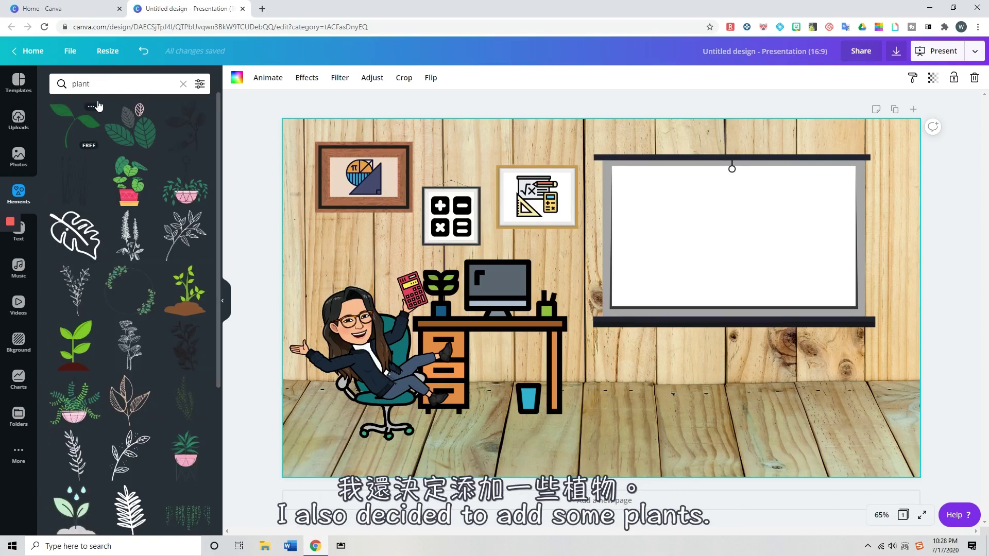
{"action": "left_click_drag", "start_coordinate": [627, 309], "coordinate": [873, 332]}
{"action": "left_click_drag", "start_coordinate": [769, 353], "coordinate": [827, 353]}
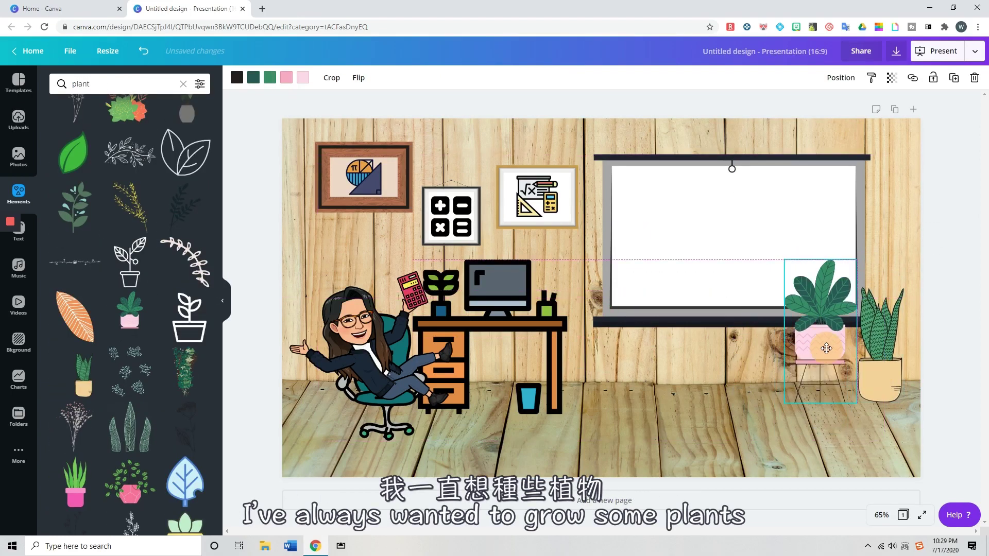
{"action": "left_click_drag", "start_coordinate": [874, 332], "coordinate": [705, 379]}
{"action": "left_click_drag", "start_coordinate": [827, 353], "coordinate": [854, 346]}
{"action": "mouse_move", "coordinate": [704, 403]}
{"action": "left_mouse_down"}
{"action": "mouse_move", "coordinate": [808, 376]}
{"action": "mouse_move", "coordinate": [820, 363]}
{"action": "left_mouse_up"}
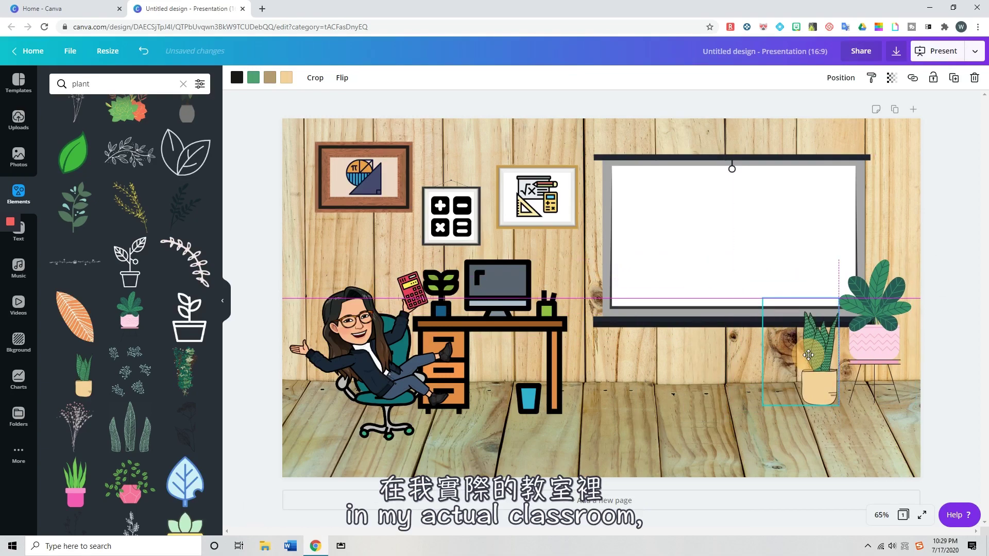
{"action": "left_click", "coordinate": [773, 364]}
{"action": "scroll", "coordinate": [203, 157], "scroll_direction": "down", "scroll_amount": 8}
{"action": "scroll", "coordinate": [203, 157], "scroll_direction": "up", "scroll_amount": 3}
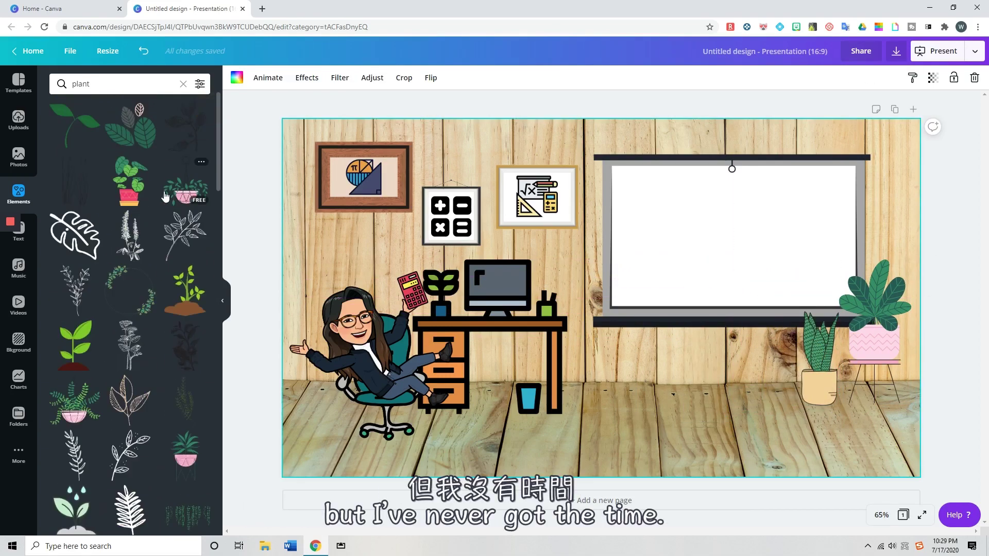
{"action": "left_click_drag", "start_coordinate": [129, 181], "coordinate": [768, 362]}
{"action": "left_click", "coordinate": [686, 424]}
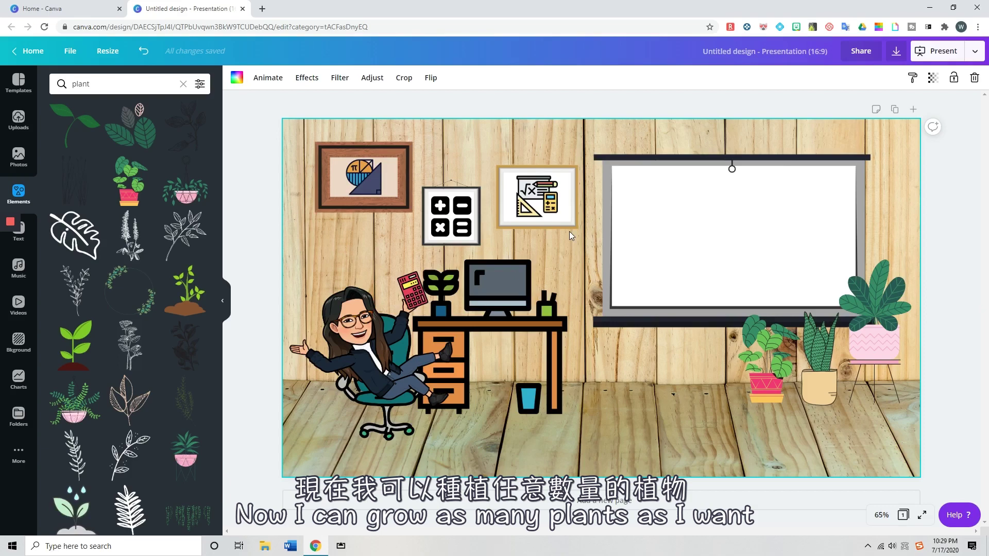
Step: Add a hanging plant, moved up beside the posters and shrunk
{"action": "left_click", "coordinate": [185, 189]}
{"action": "left_click_drag", "start_coordinate": [603, 299], "coordinate": [450, 179]}
{"action": "mouse_move", "coordinate": [492, 242]}
{"action": "left_mouse_down"}
{"action": "mouse_move", "coordinate": [463, 209]}
{"action": "mouse_move", "coordinate": [451, 159]}
{"action": "left_mouse_up"}
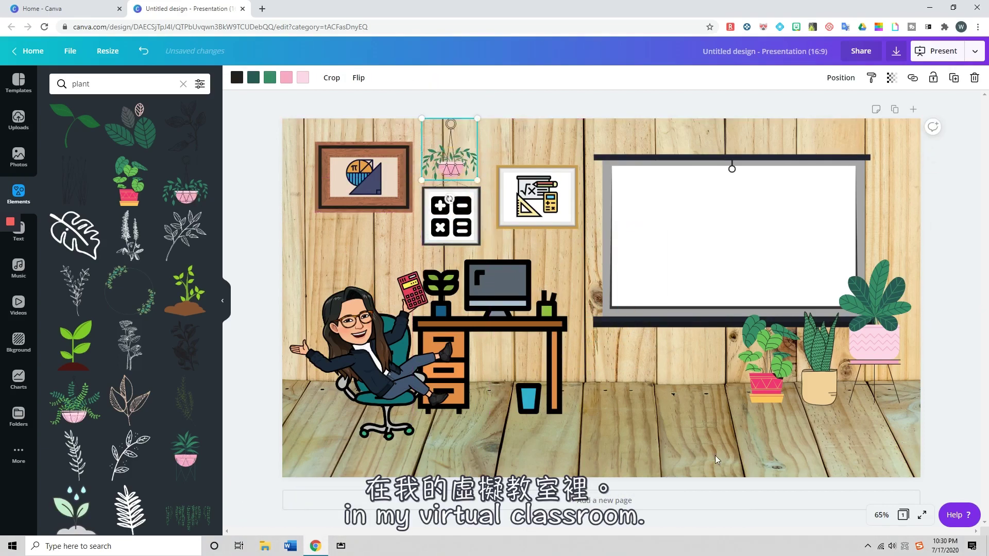
Step: Place a green oval rug from a 'carpet' search on the floor, with the robot dog resized on it
{"action": "left_click", "coordinate": [570, 419]}
{"action": "left_click_drag", "start_coordinate": [176, 334], "coordinate": [732, 427]}
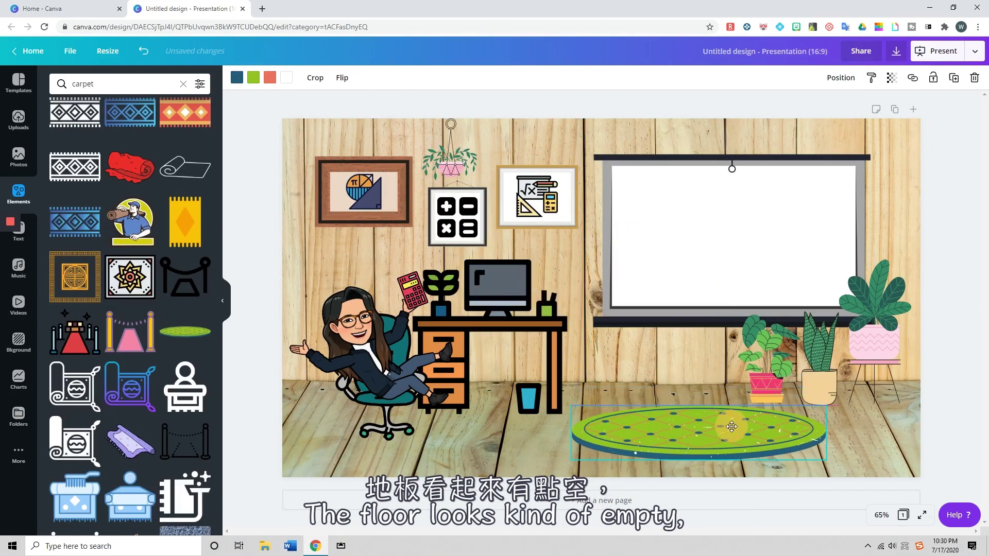
{"action": "scroll", "coordinate": [95, 402], "scroll_direction": "down", "scroll_amount": 10}
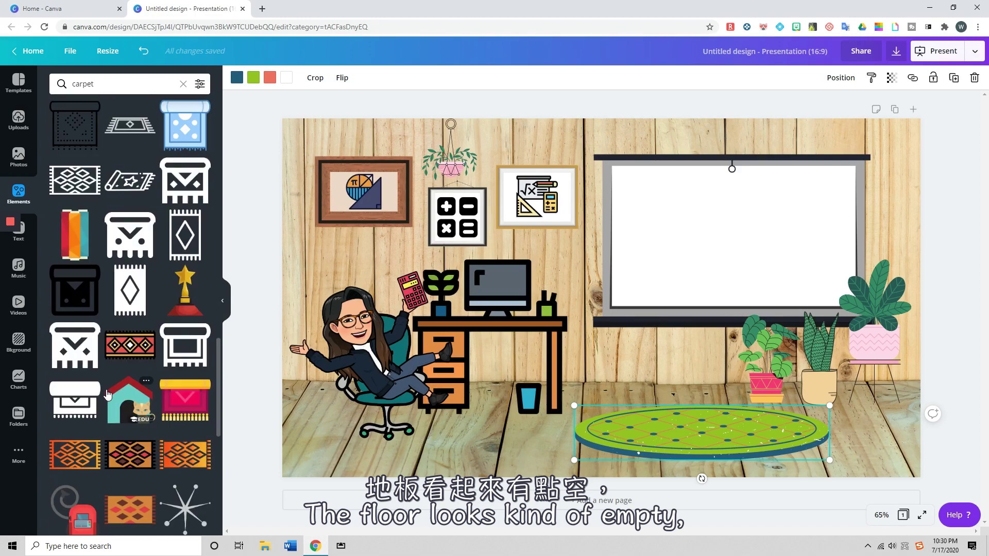
{"action": "left_click_drag", "start_coordinate": [821, 458], "coordinate": [818, 454]}
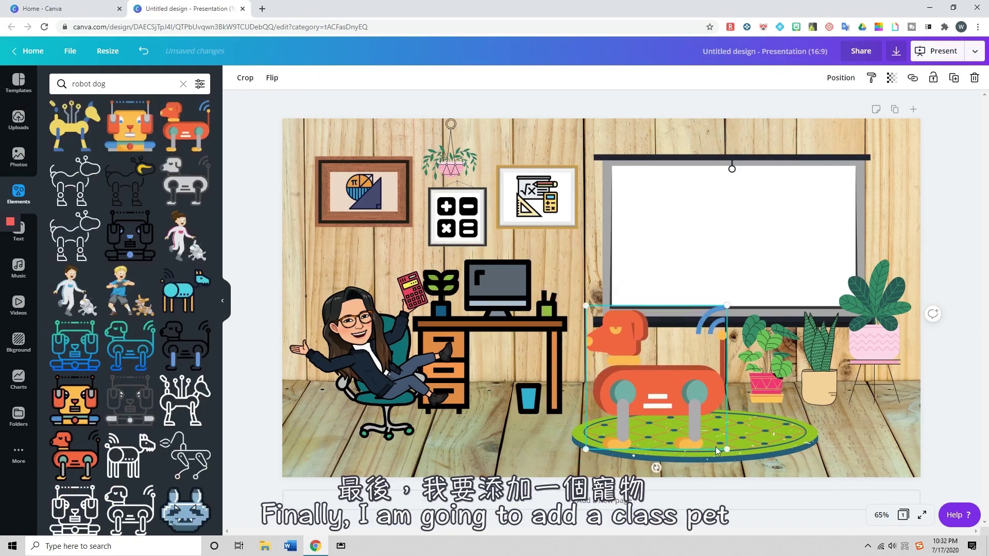
{"action": "mouse_move", "coordinate": [729, 420]}
{"action": "left_mouse_down"}
{"action": "mouse_move", "coordinate": [651, 379]}
{"action": "mouse_move", "coordinate": [645, 403]}
{"action": "left_mouse_up"}
{"action": "left_click", "coordinate": [492, 125]}
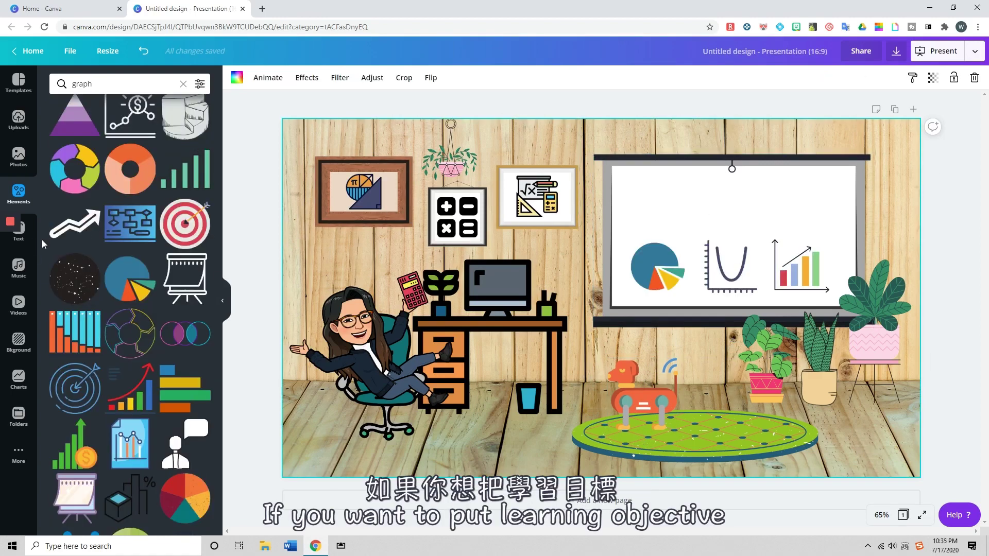
Step: Add a heading text box and move it onto the whiteboard
{"action": "left_click", "coordinate": [19, 230]}
{"action": "left_click", "coordinate": [108, 132]}
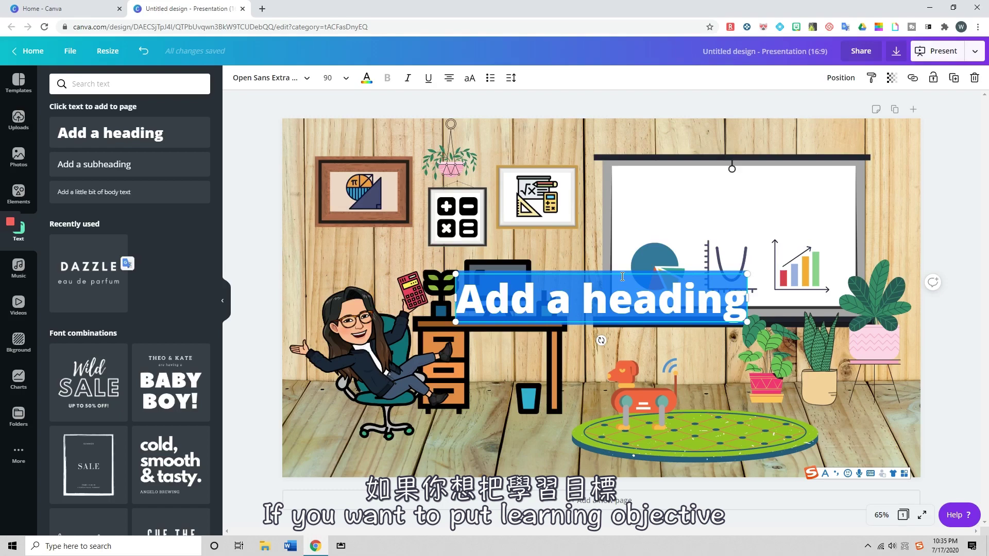
{"action": "type", "text": "Ms. Z"}
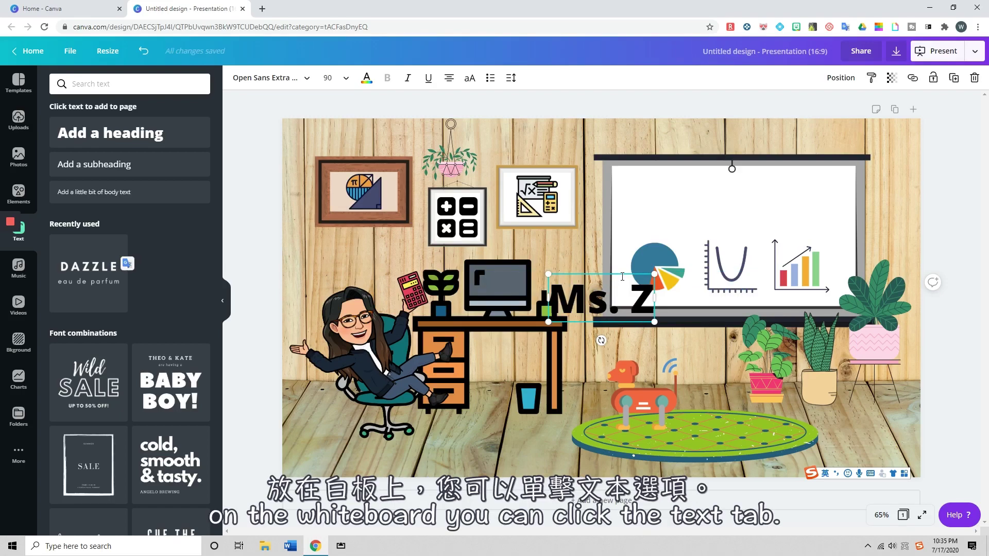
{"action": "left_click_drag", "start_coordinate": [622, 276], "coordinate": [726, 179]}
{"action": "type", "text": "Math"}
{"action": "left_click", "coordinate": [271, 77]}
Step: Try several fonts, set the heading to Josefin Sans, and nudge it lower
{"action": "left_click", "coordinate": [66, 327]}
{"action": "scroll", "coordinate": [116, 287], "scroll_direction": "down", "scroll_amount": 3}
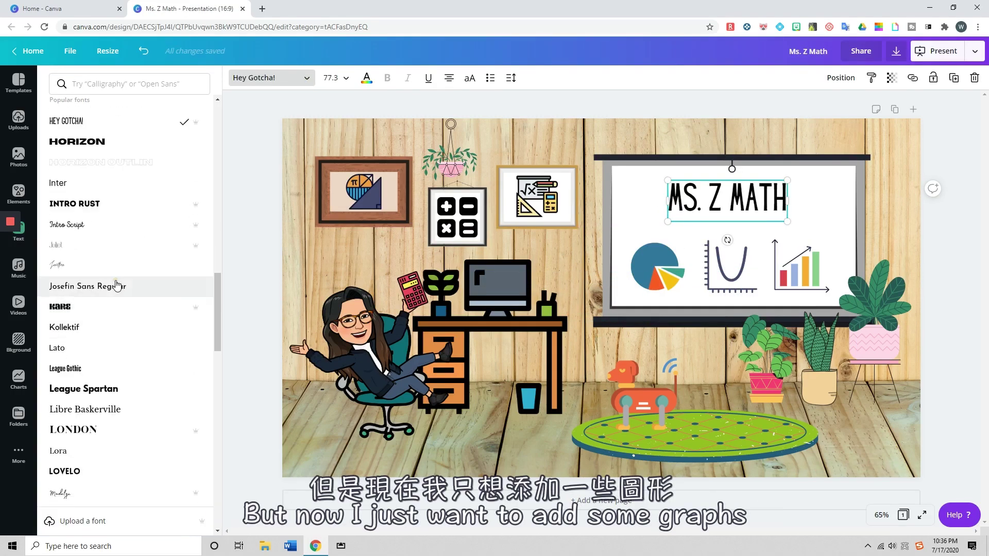
{"action": "left_click", "coordinate": [116, 285]}
{"action": "scroll", "coordinate": [116, 309], "scroll_direction": "down", "scroll_amount": 1}
{"action": "left_click", "coordinate": [115, 347]}
{"action": "left_click", "coordinate": [115, 326]}
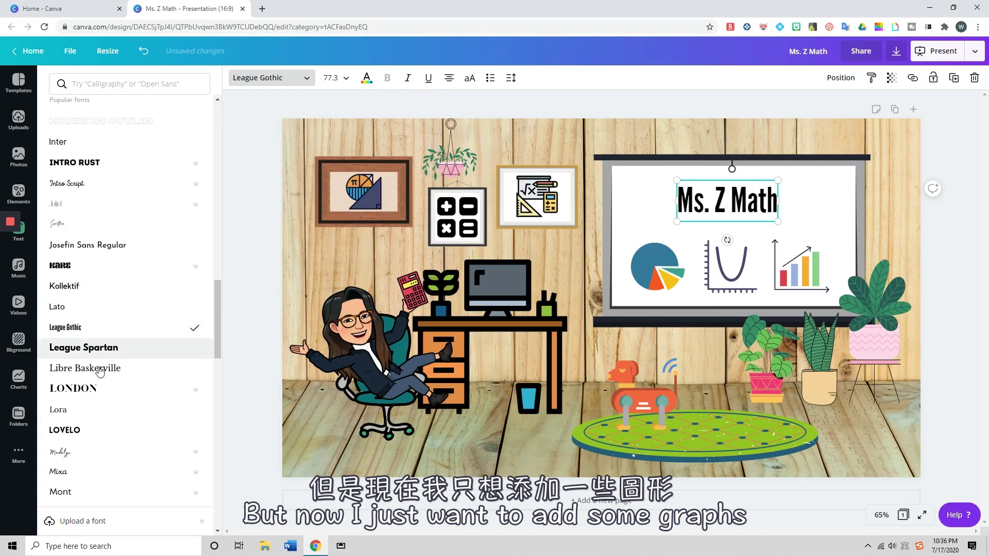
{"action": "left_click", "coordinate": [87, 245]}
{"action": "left_click_drag", "start_coordinate": [734, 202], "coordinate": [794, 204]}
{"action": "left_click", "coordinate": [879, 206]}
{"action": "left_click", "coordinate": [943, 139]}
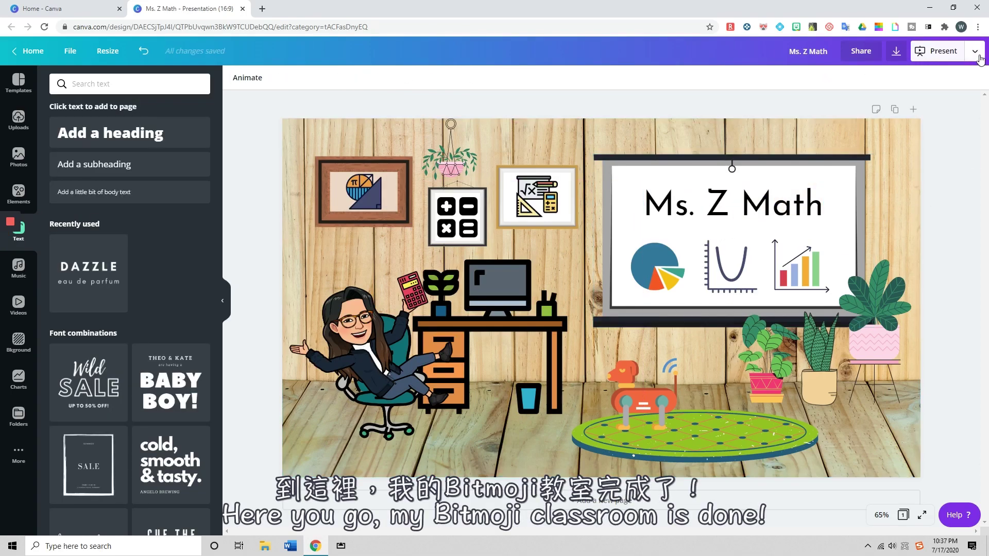
{"action": "left_click", "coordinate": [980, 61]}
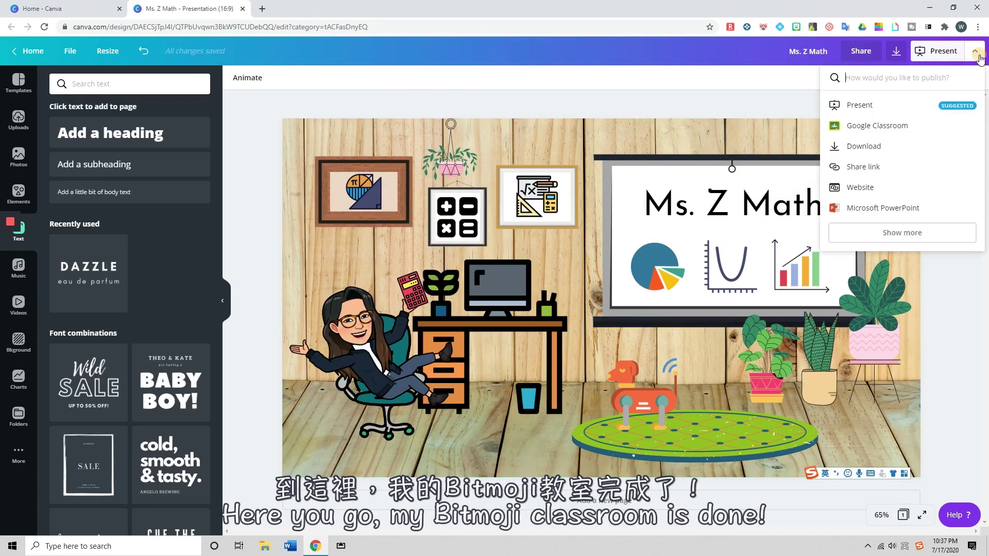
{"action": "left_click", "coordinate": [922, 105]}
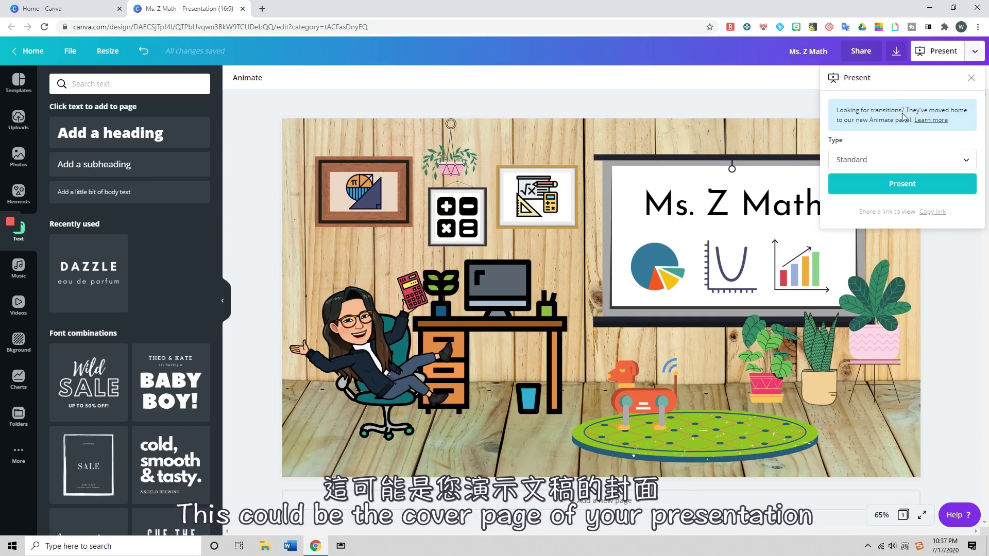
{"action": "left_click", "coordinate": [903, 159]}
{"action": "left_click", "coordinate": [904, 144]}
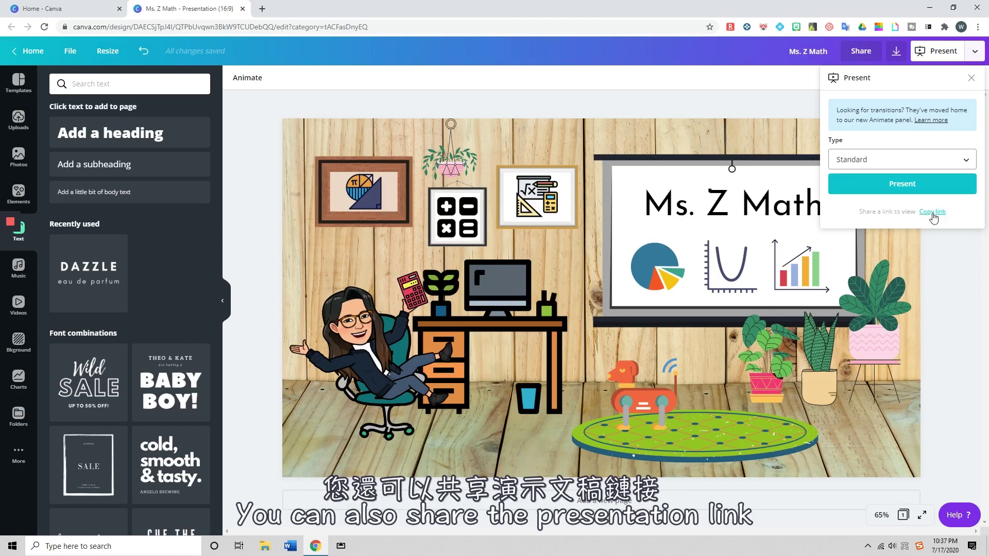
{"action": "left_click", "coordinate": [920, 184]}
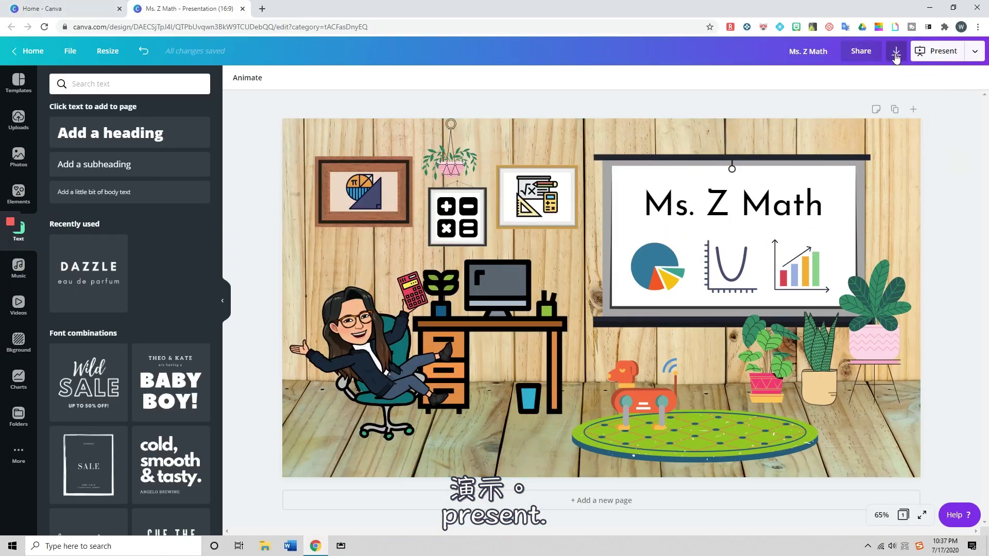
Step: Make a YouTube Thumbnail-sized copy of the classroom slide
{"action": "left_click", "coordinate": [109, 51]}
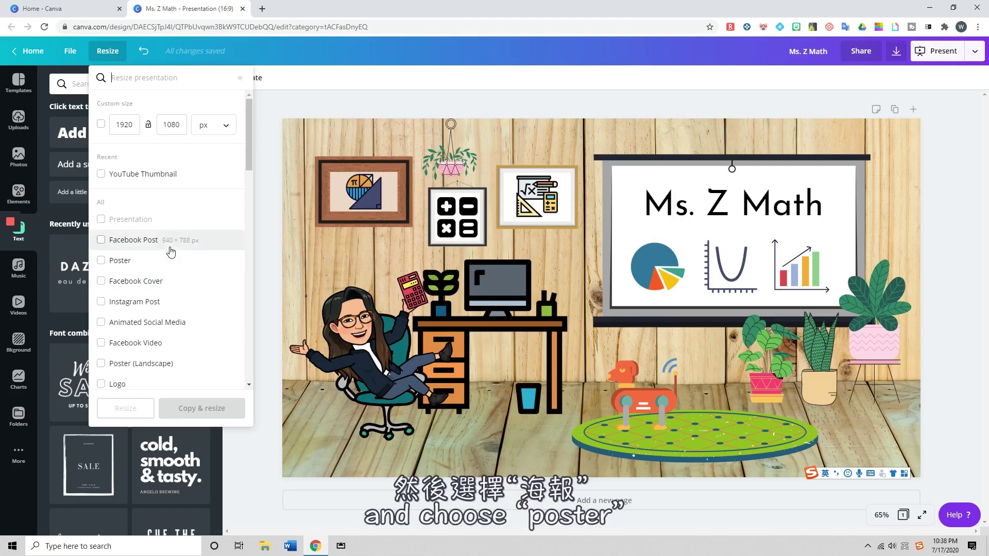
{"action": "scroll", "coordinate": [169, 251], "scroll_direction": "down", "scroll_amount": 1}
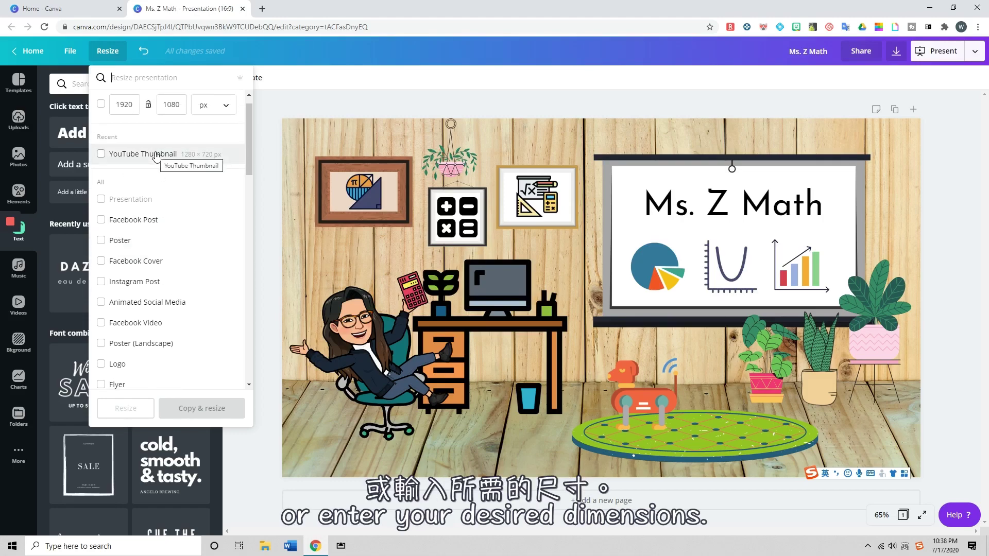
{"action": "left_click", "coordinate": [156, 156]}
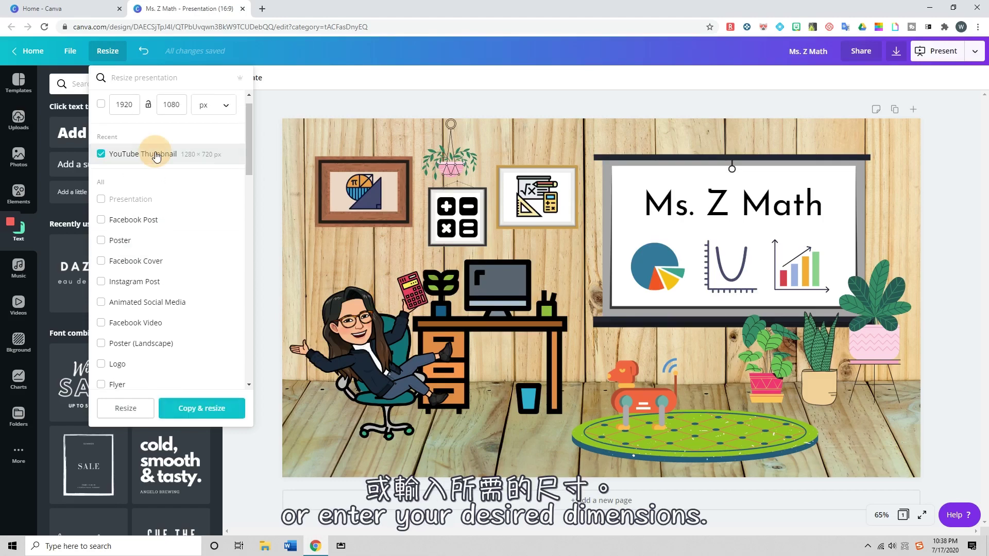
{"action": "left_click", "coordinate": [187, 416]}
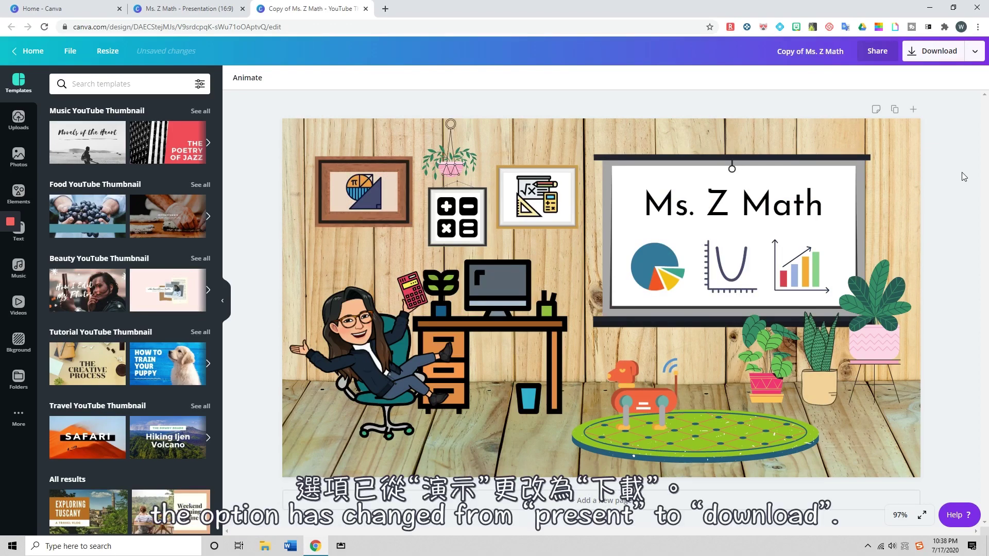
Step: Bring up the thumbnail's download settings and file type list
{"action": "left_click", "coordinate": [976, 53]}
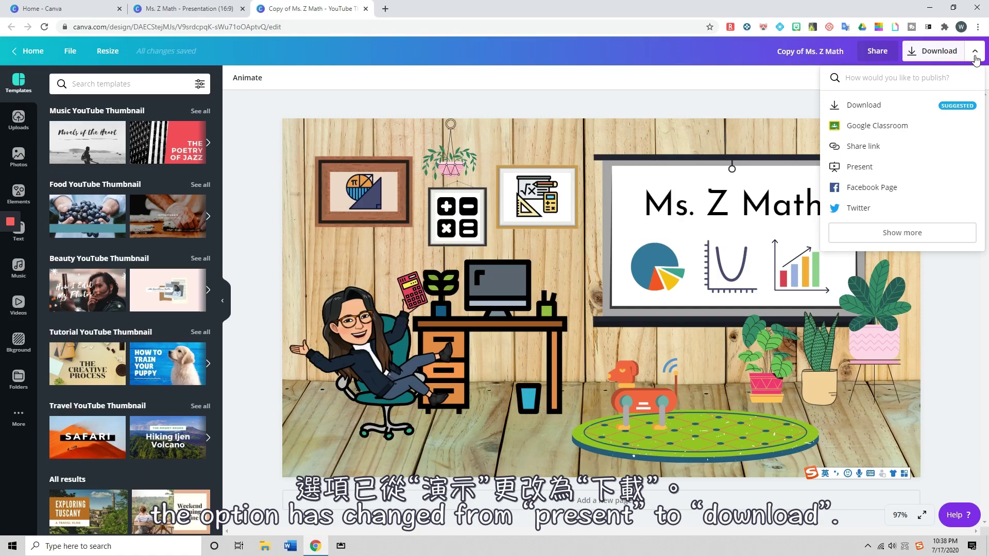
{"action": "left_click", "coordinate": [928, 110]}
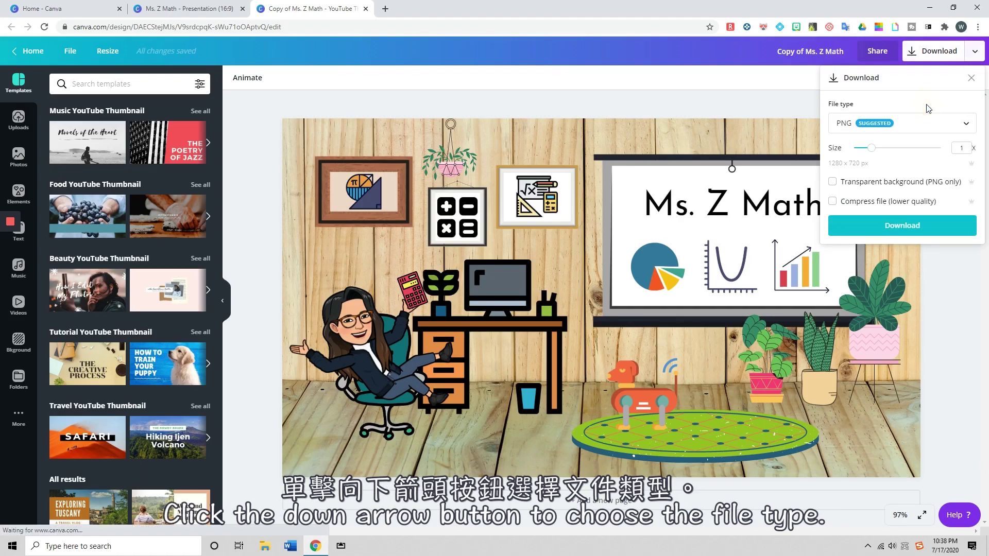
{"action": "left_click", "coordinate": [927, 129]}
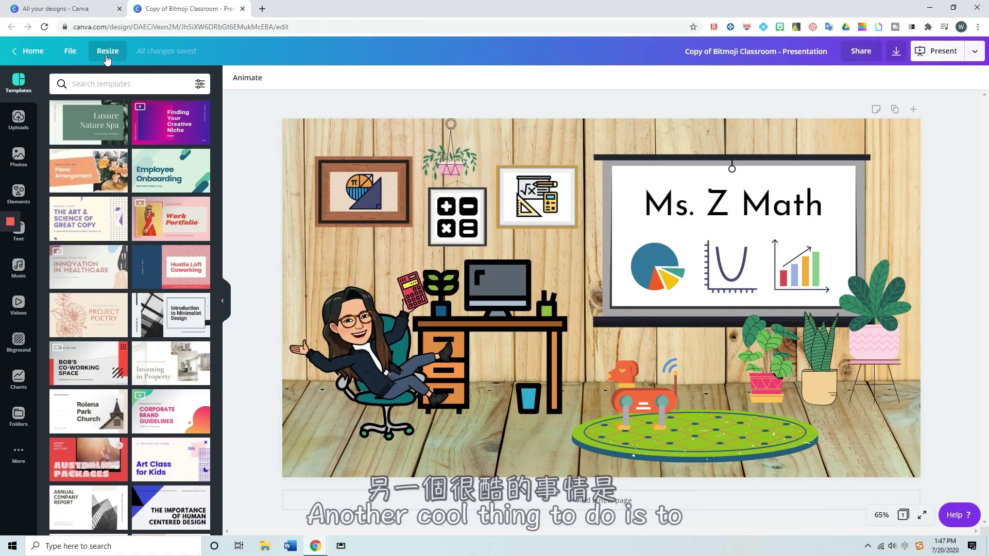
Step: Create a YouTube Video-sized copy of the classroom design
{"action": "left_click", "coordinate": [107, 54]}
{"action": "type", "text": "youtub"}
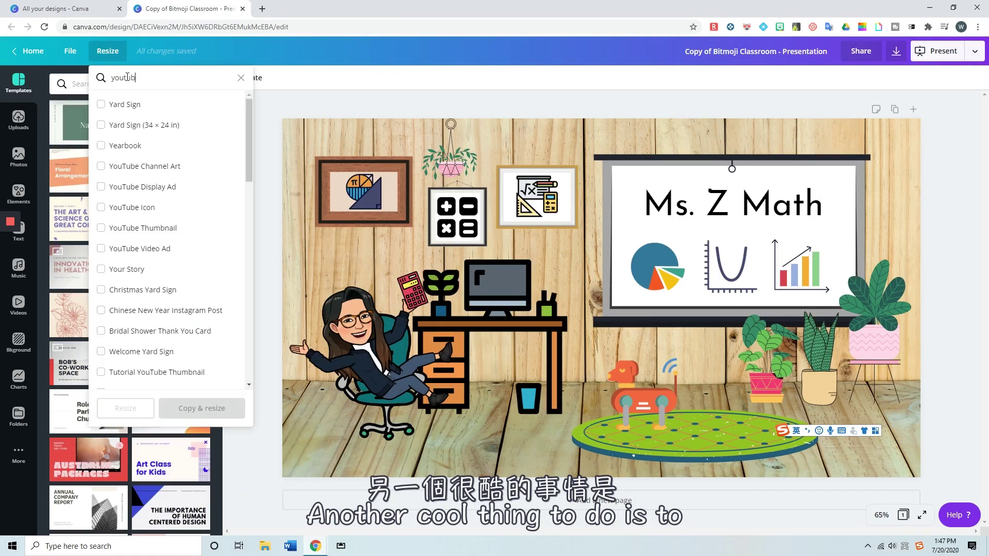
{"action": "type", "text": "e video"}
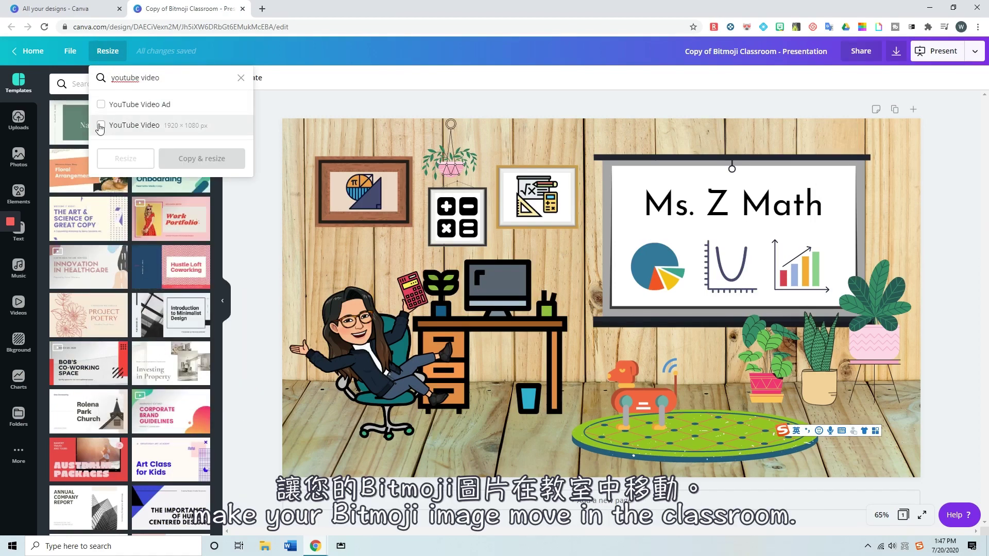
{"action": "left_click", "coordinate": [101, 125]}
{"action": "left_click", "coordinate": [187, 159]}
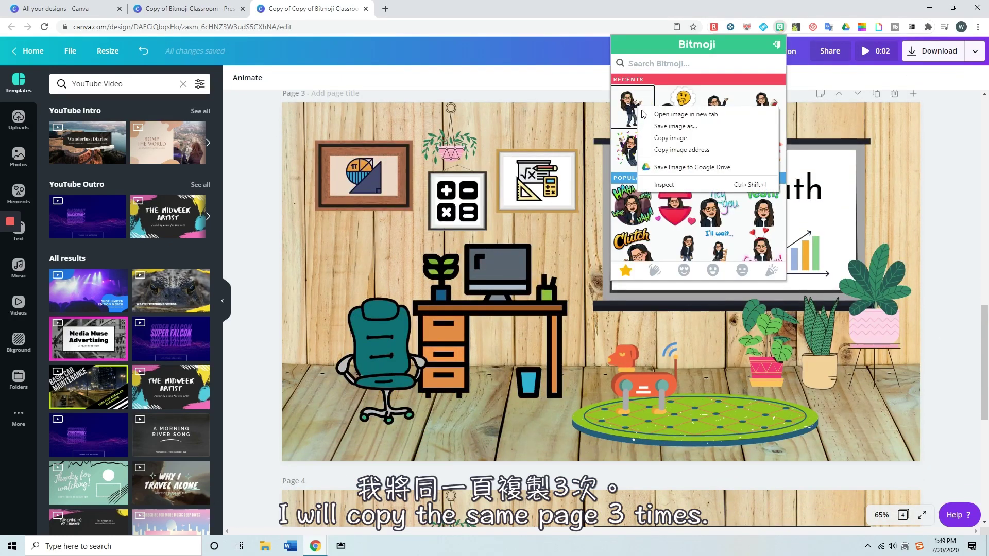
Step: Put a pointing Bitmoji on page 3 and a jumping Bitmoji beside the whiteboard on page 4
{"action": "left_click", "coordinate": [671, 137]}
{"action": "right_click", "coordinate": [574, 254]}
{"action": "left_click", "coordinate": [601, 281]}
{"action": "scroll", "coordinate": [682, 359], "scroll_direction": "up", "scroll_amount": 2}
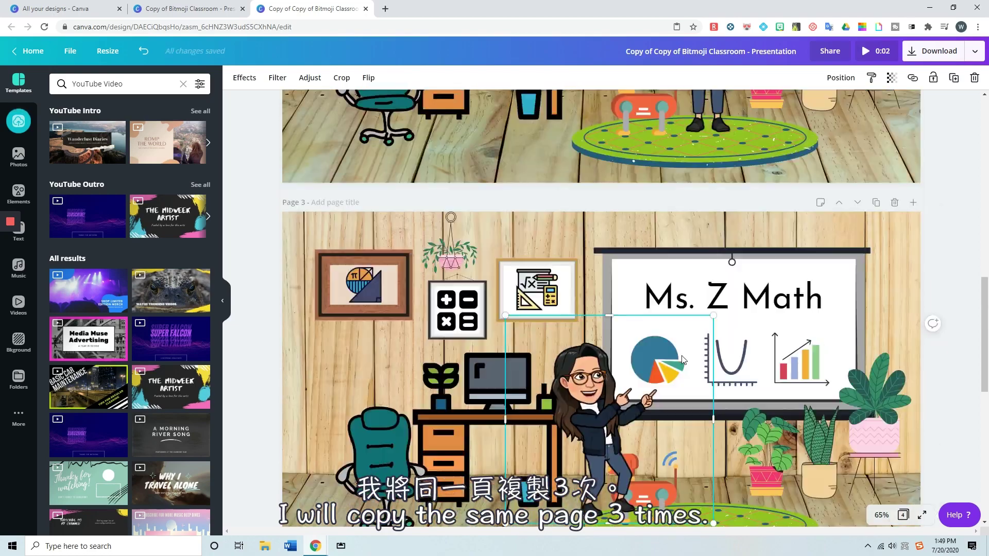
{"action": "scroll", "coordinate": [682, 360], "scroll_direction": "down", "scroll_amount": 5}
{"action": "left_click", "coordinate": [780, 27]}
{"action": "mouse_move", "coordinate": [649, 116]}
{"action": "left_mouse_down"}
{"action": "mouse_move", "coordinate": [608, 323]}
{"action": "mouse_move", "coordinate": [571, 249]}
{"action": "left_mouse_up"}
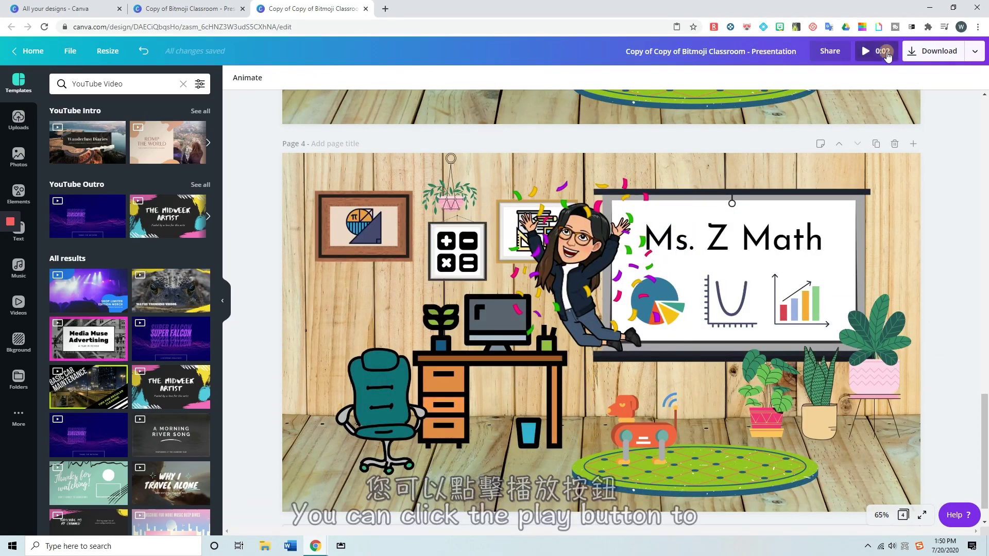
Step: Preview the presentation, then give all pages the Simple animation at Medium timing
{"action": "left_click", "coordinate": [876, 51]}
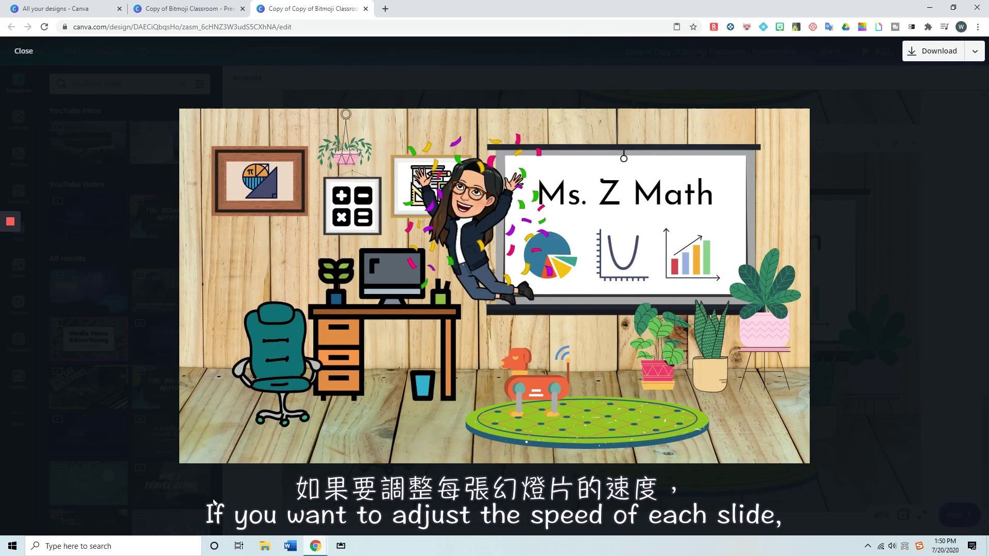
{"action": "left_click", "coordinate": [32, 56]}
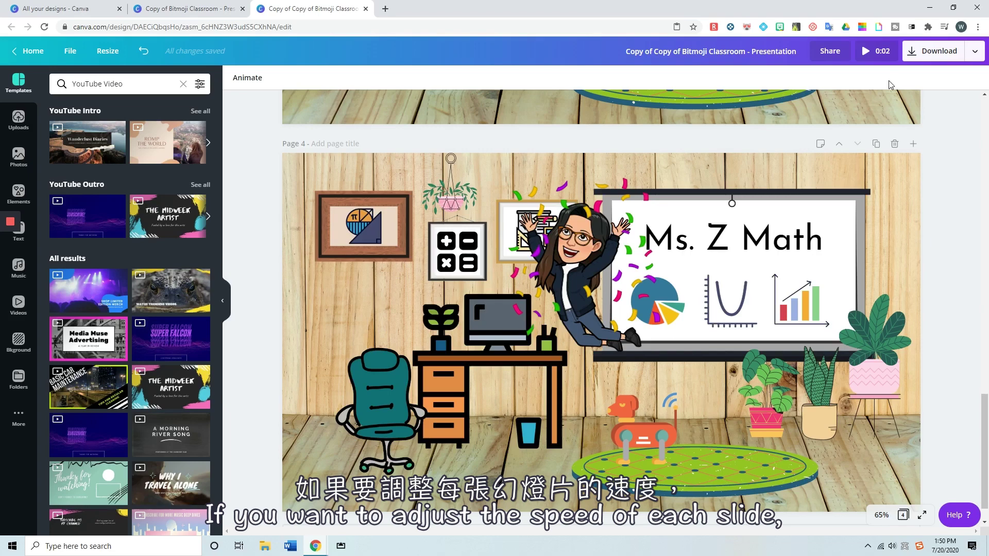
{"action": "left_click", "coordinate": [237, 79]}
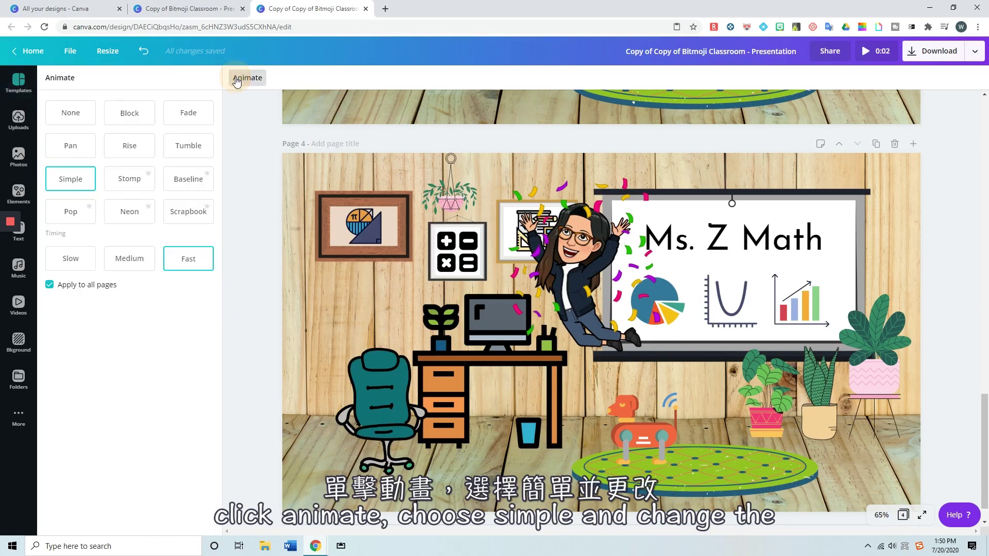
{"action": "left_click", "coordinate": [134, 267]}
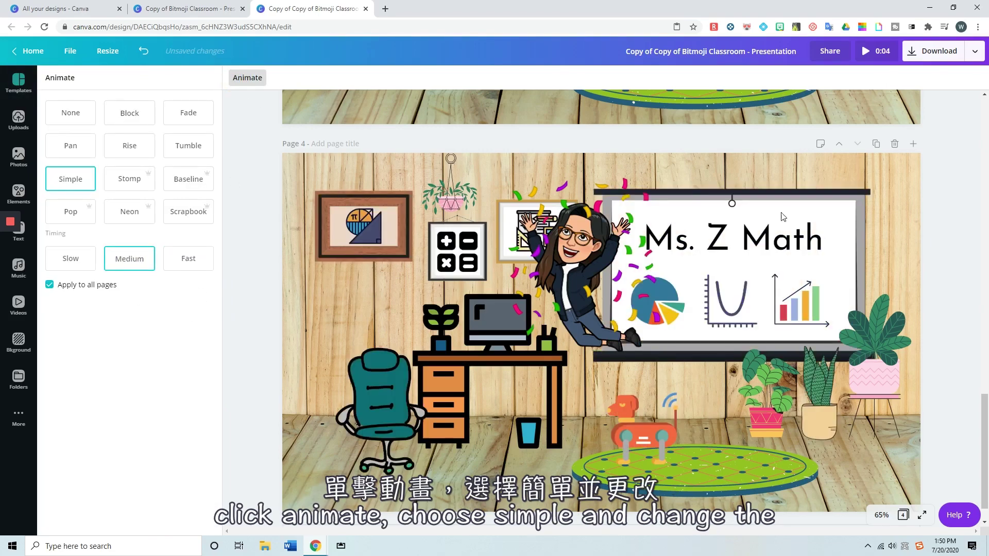
{"action": "left_click", "coordinate": [901, 98]}
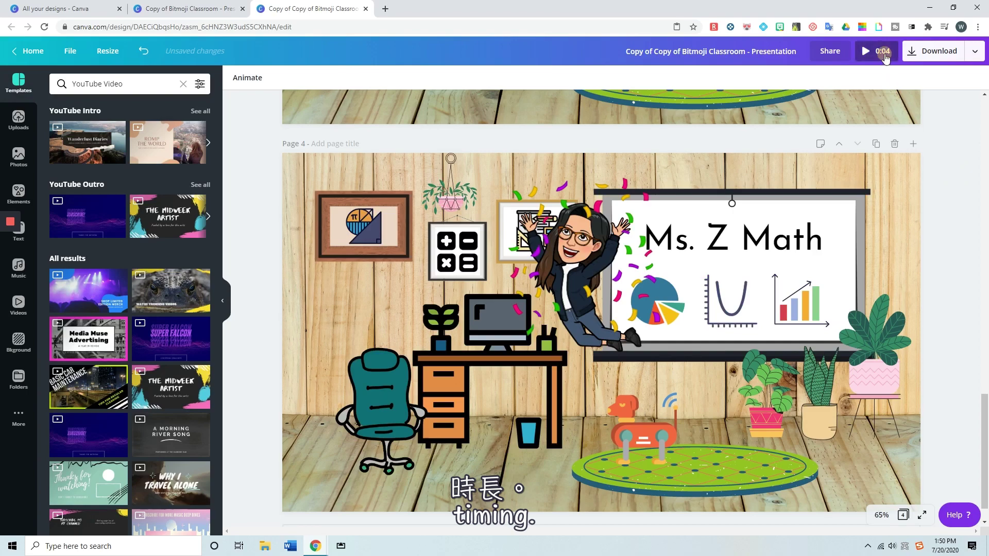
Step: Download all four pages as an MP4 Video
{"action": "left_click", "coordinate": [977, 53]}
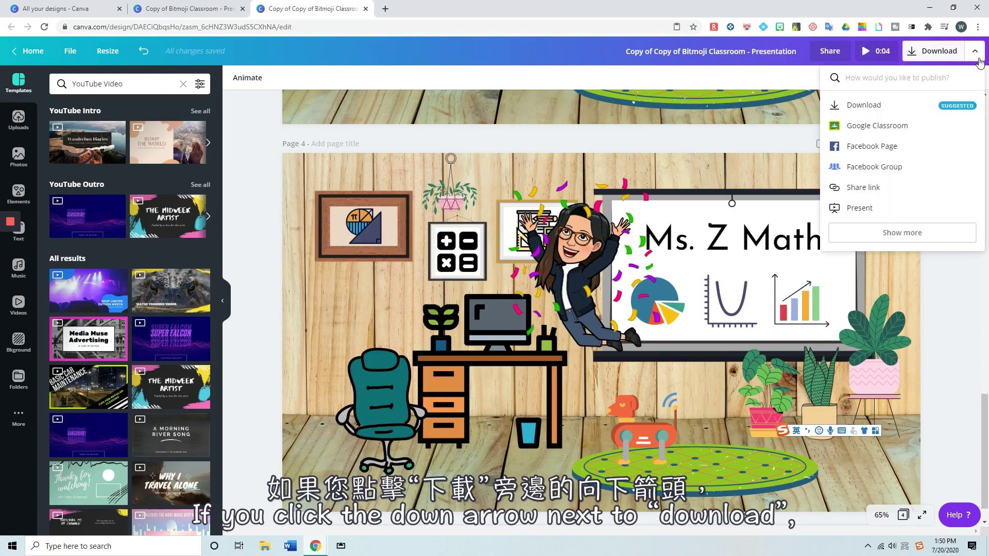
{"action": "left_click", "coordinate": [881, 107]}
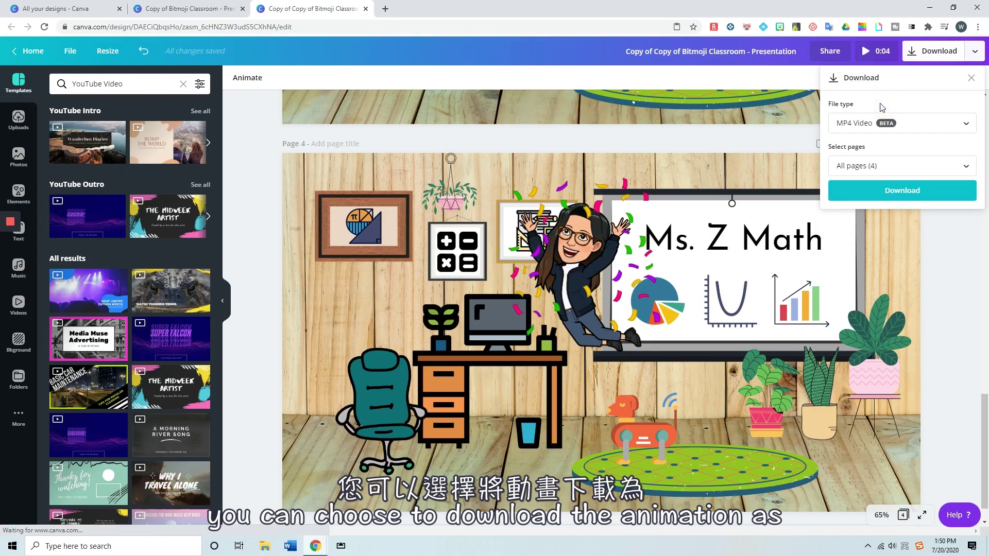
{"action": "left_click", "coordinate": [961, 128]}
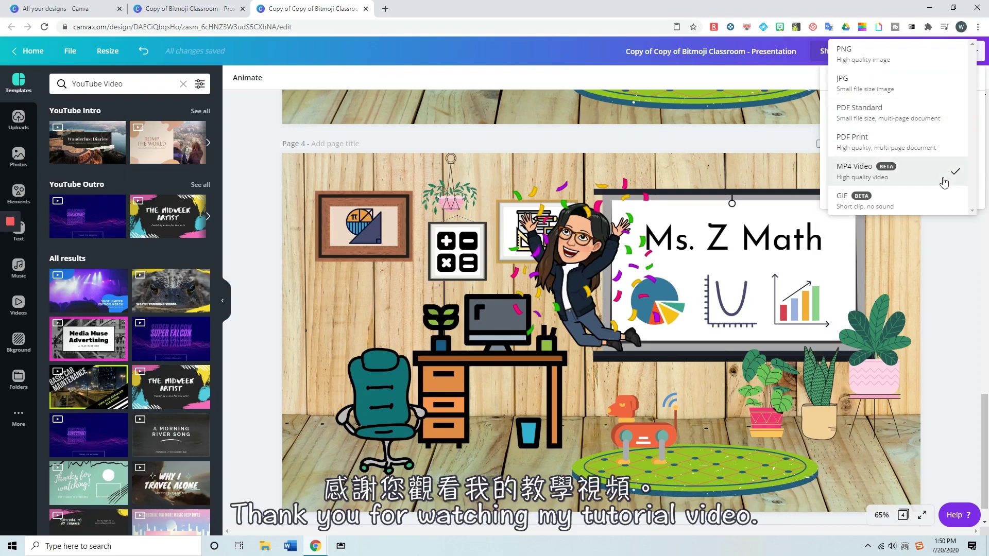
{"action": "scroll", "coordinate": [949, 177], "scroll_direction": "down", "scroll_amount": 1}
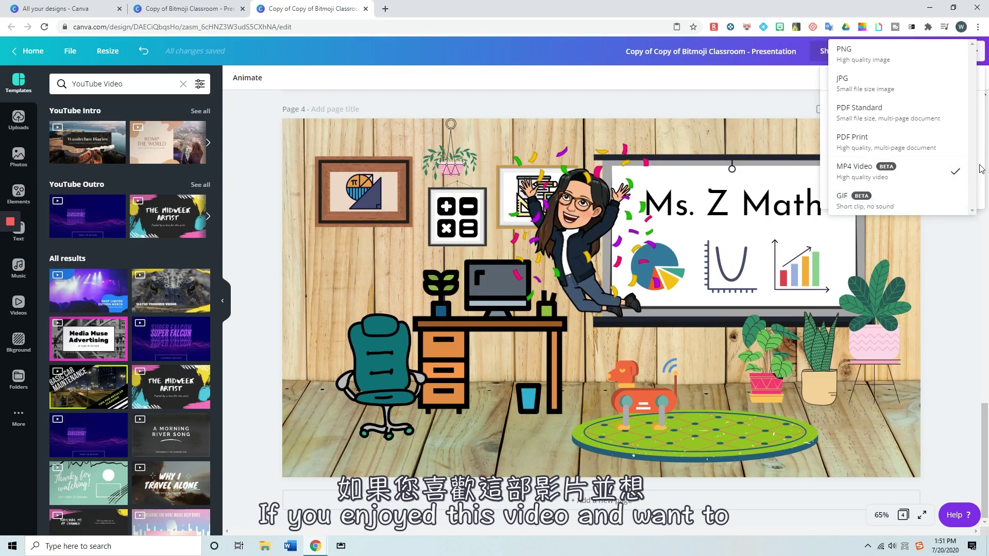
{"action": "left_click", "coordinate": [962, 171]}
{"action": "left_click", "coordinate": [924, 193]}
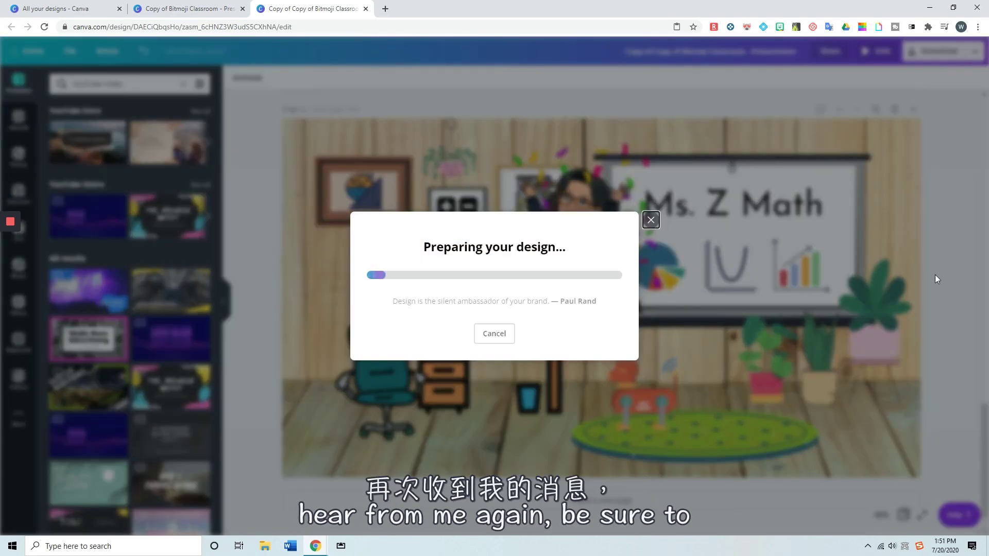